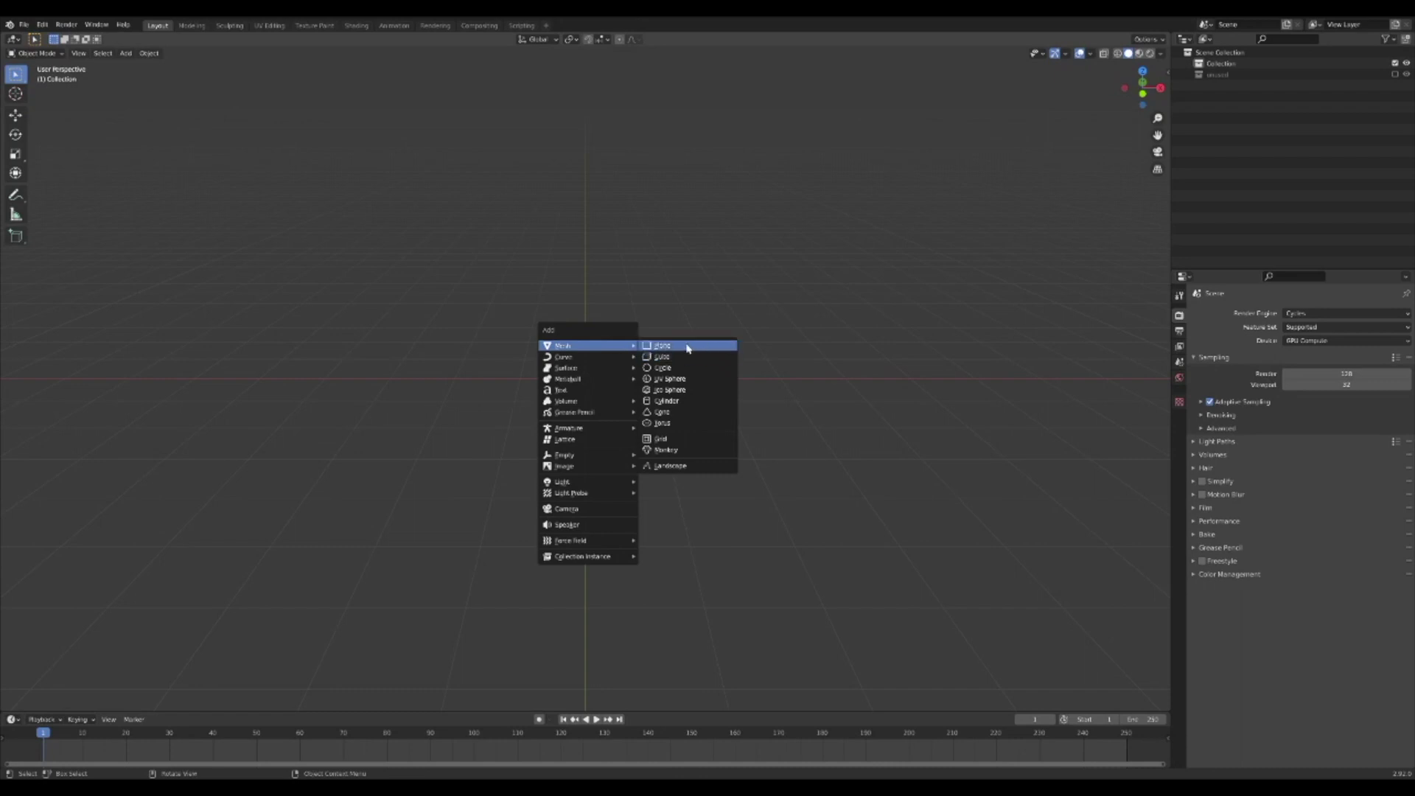
Add a plane mesh and subdivide it with 10 cuts
left_click(687, 348)
key("Tab")
right_click(621, 406)
left_click(615, 406)
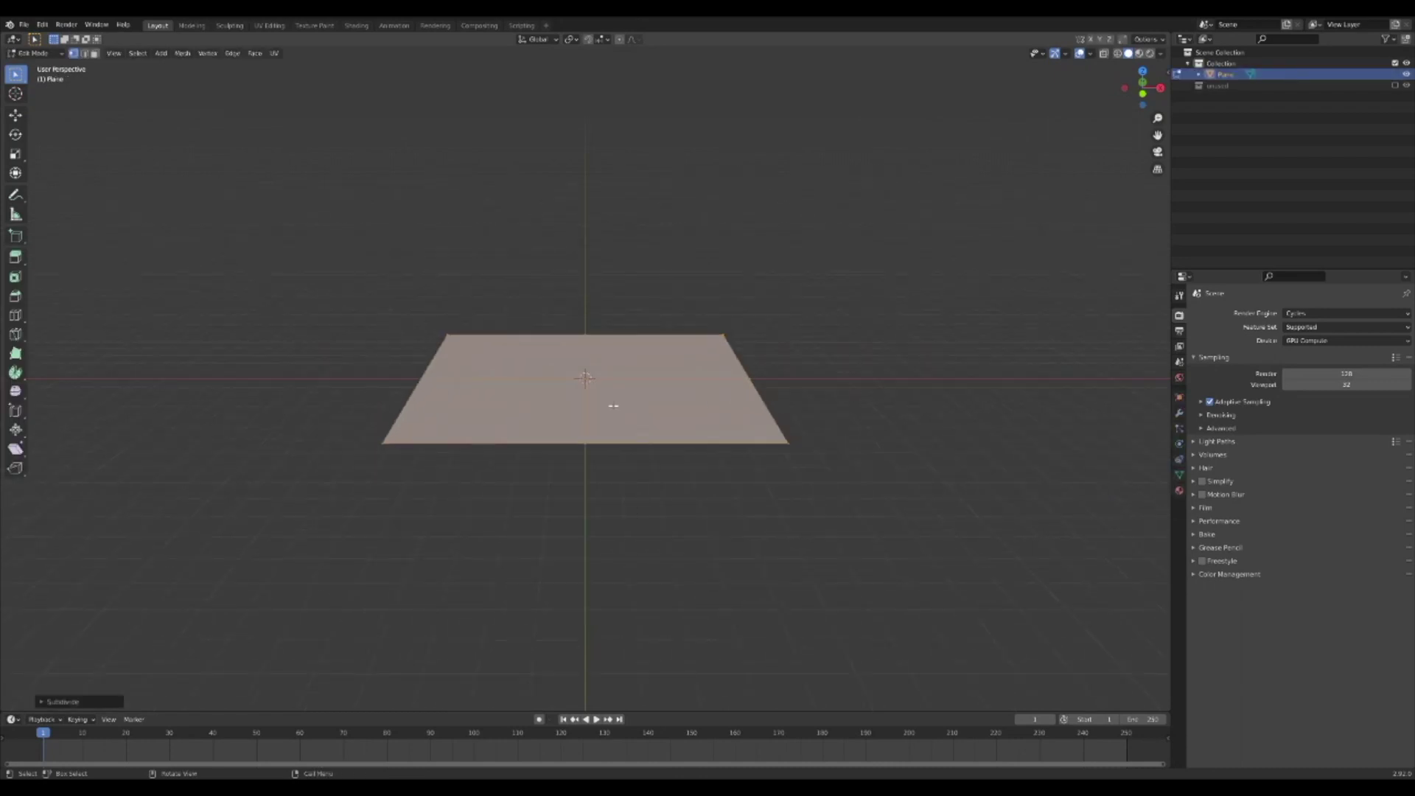
left_click(102, 704)
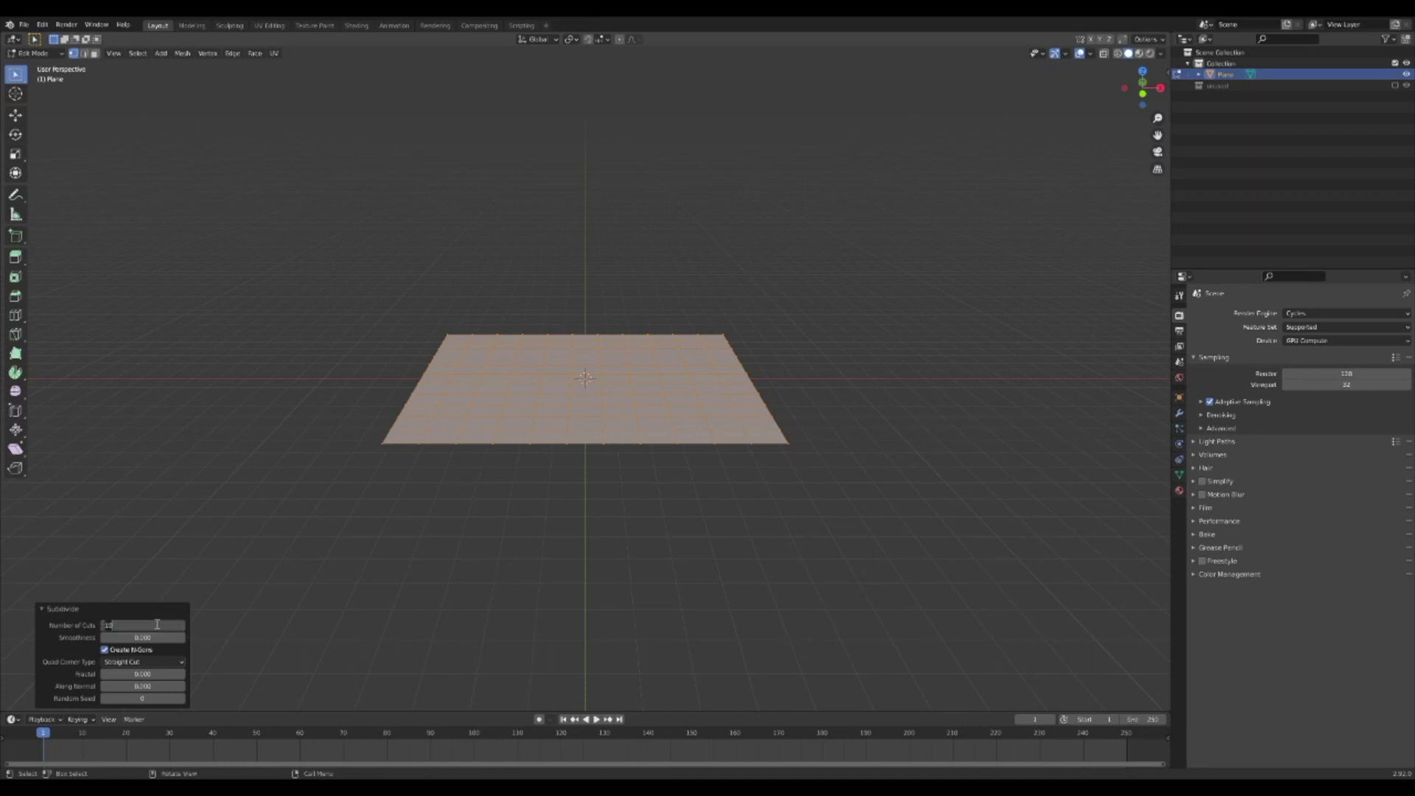
From the top view, knife-cut an irregular crop-circle outline around the plane's centre with diamond and arrow-shaped islands inside it
key("KP_7")
key("k")
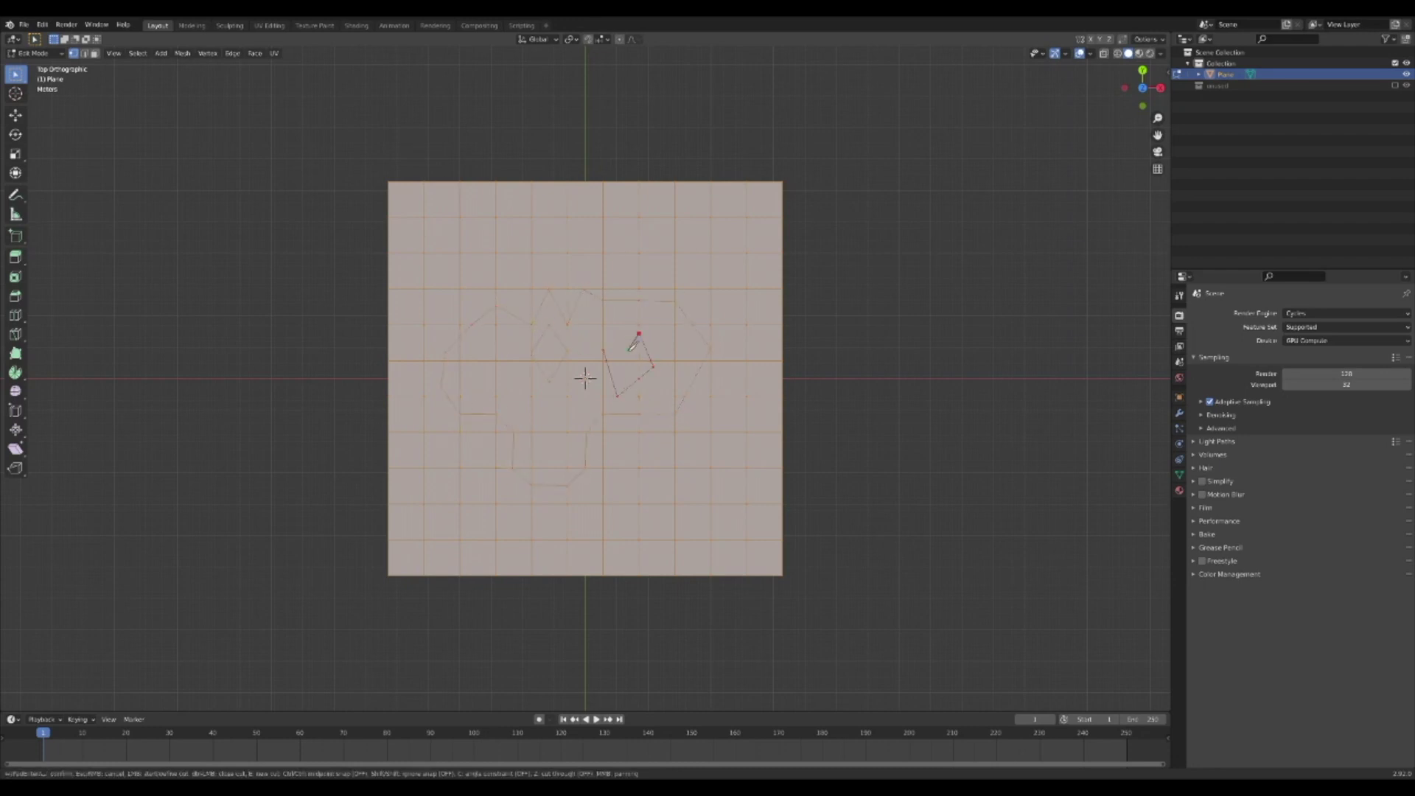
left_click(627, 360)
left_click(604, 350)
key("Return")
Knife-cut a narrow bent strip inside the outline's lower-left arm
key("k")
left_click(496, 374)
left_click(541, 432)
left_click(541, 468)
key("Return")
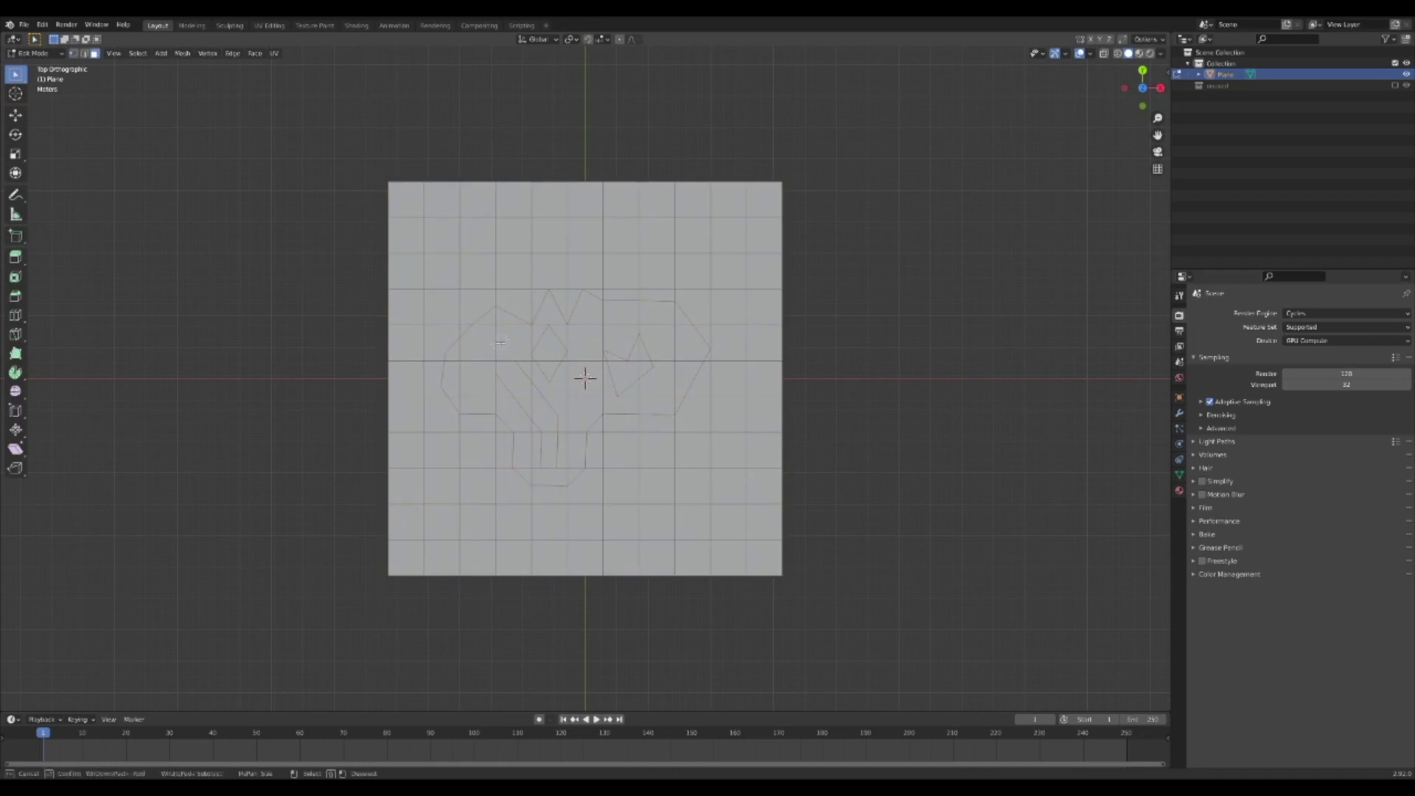
Select the faces inside the outline, excluding the inner islands, and separate them into their own object
left_click(492, 328)
right_click(622, 446)
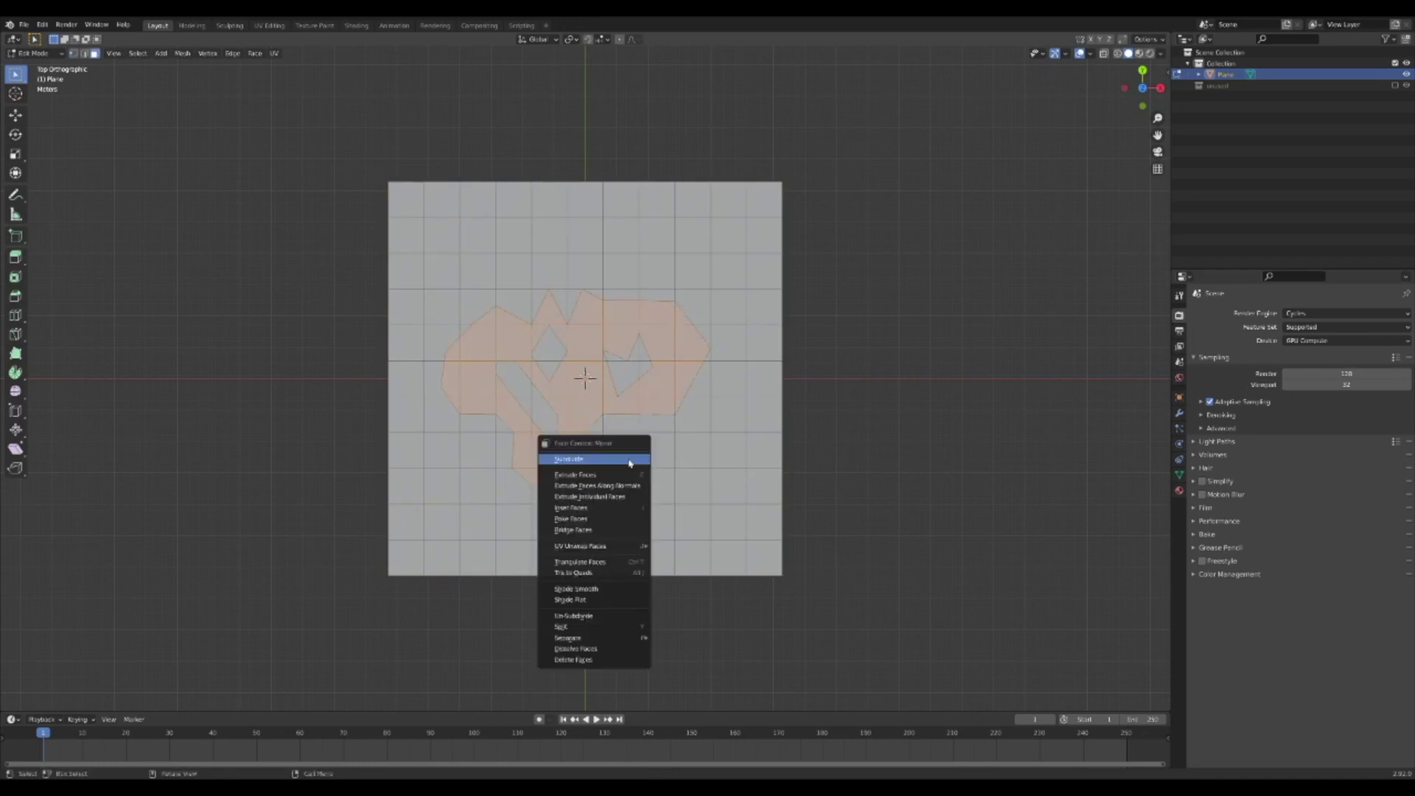
mouse_move(594, 640)
left_click(684, 639)
middle_click_drag(680, 524, 682, 445)
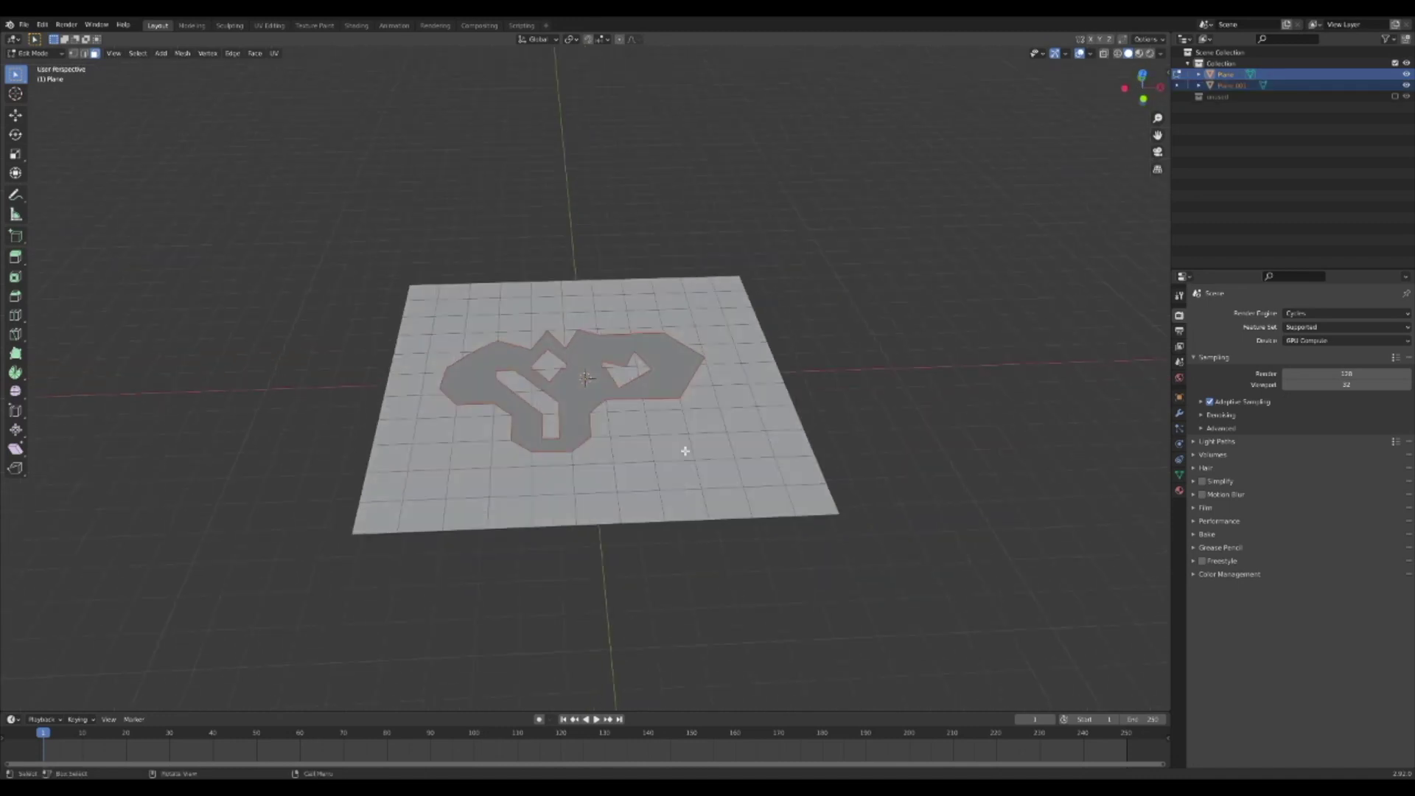
key("Tab")
scroll(882, 410, "down", 4)
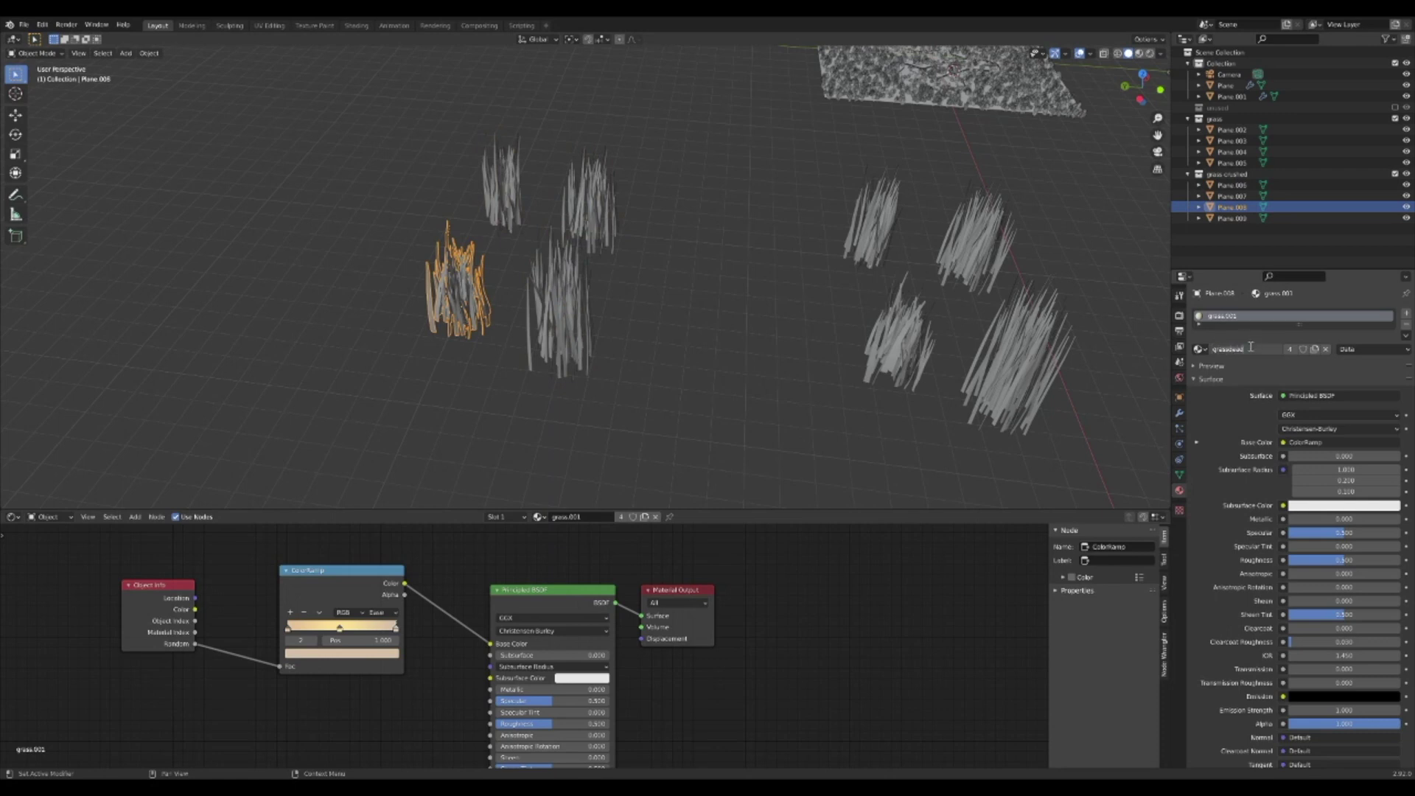
Rename the selected grass clump's material as grassdead
key("Return")
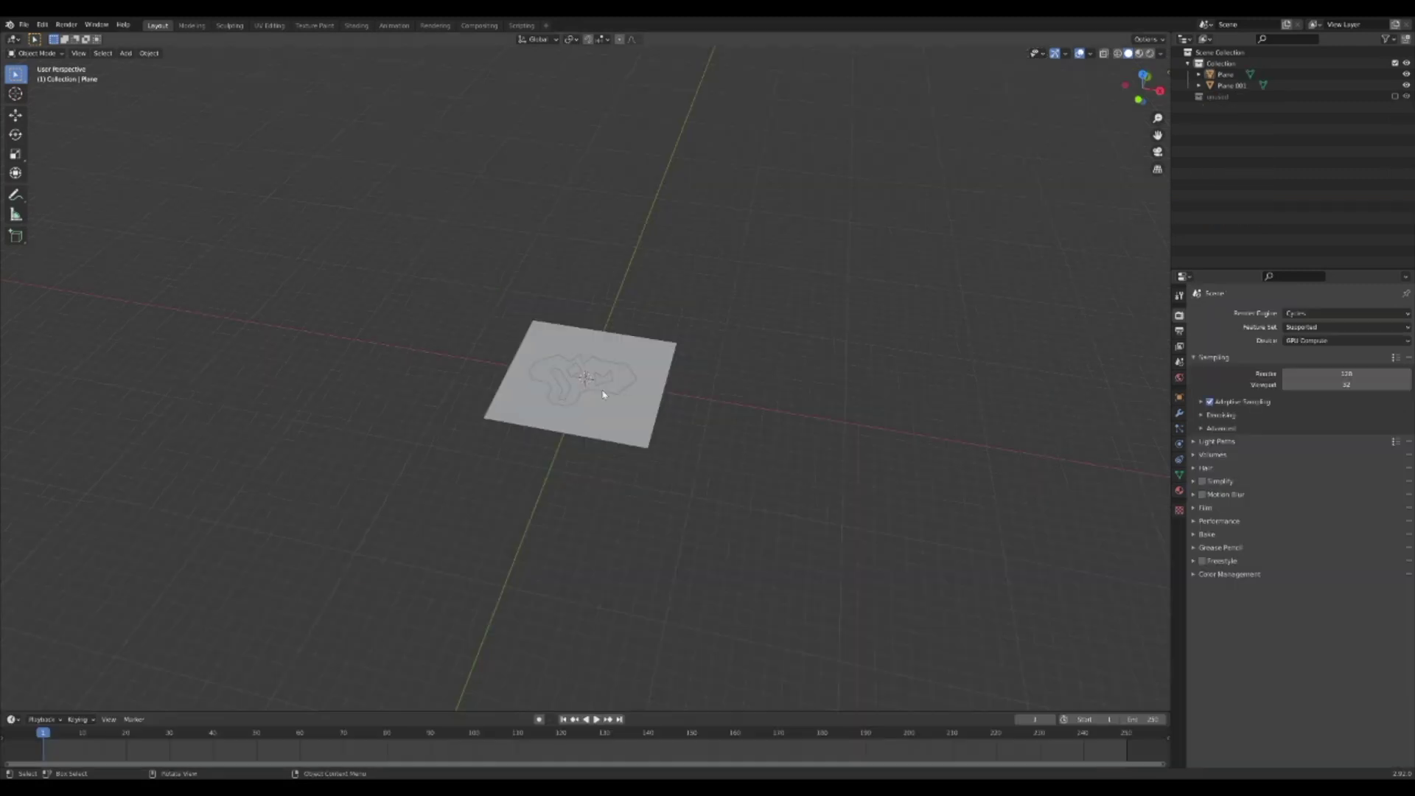
Add another plane at the origin and isolate it in local view
key("shift+a")
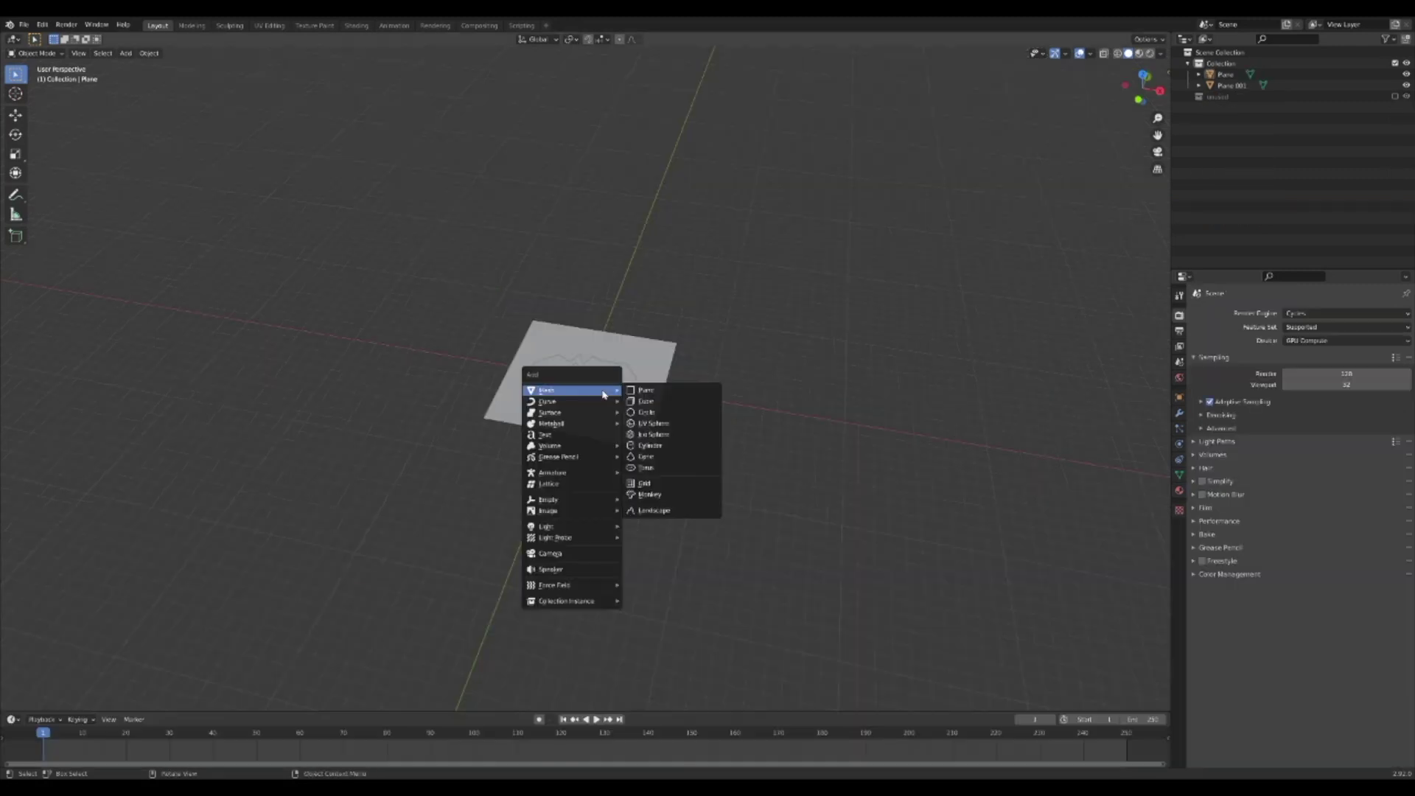
left_click(645, 390)
key("KP_Divide")
key("Tab")
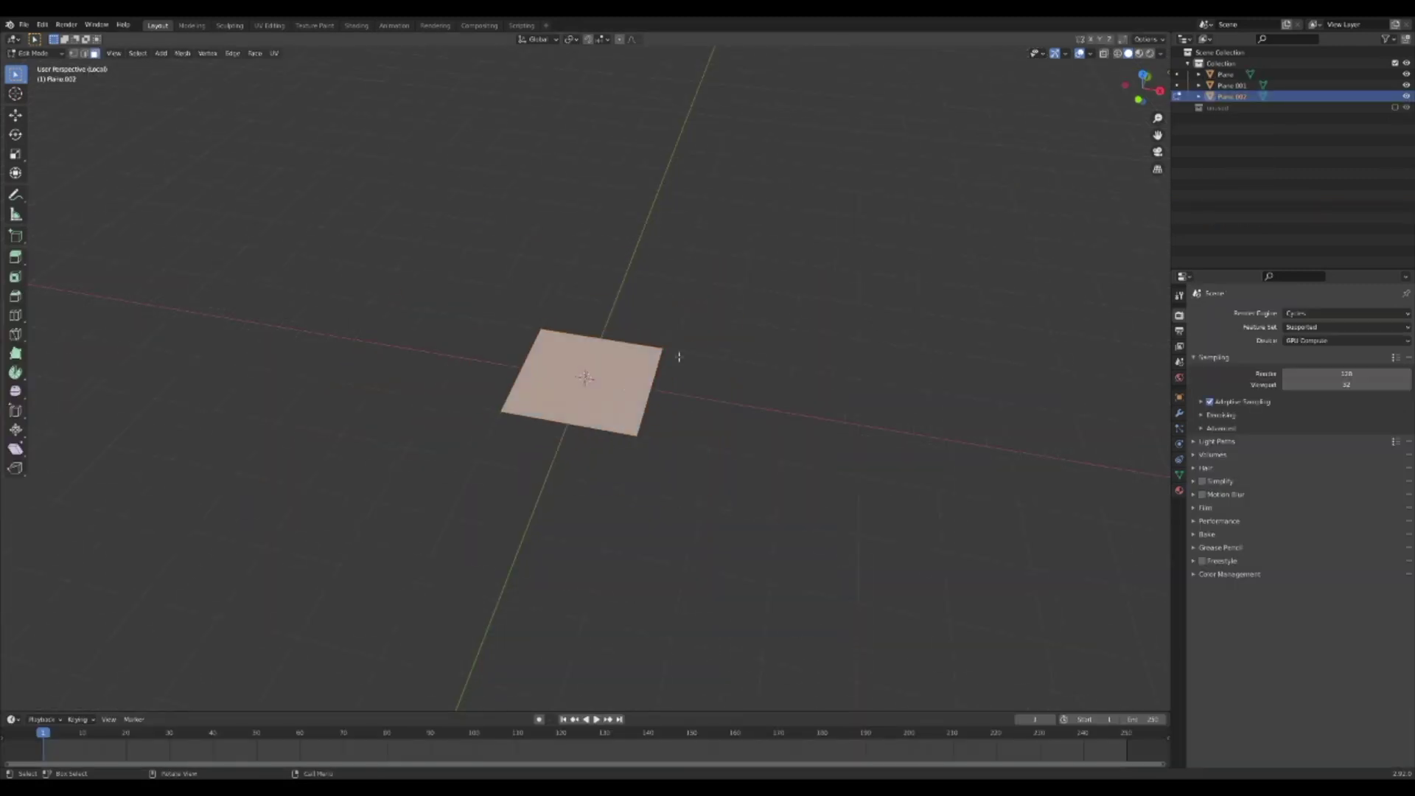
middle_click_drag(597, 412, 664, 329)
key("Tab")
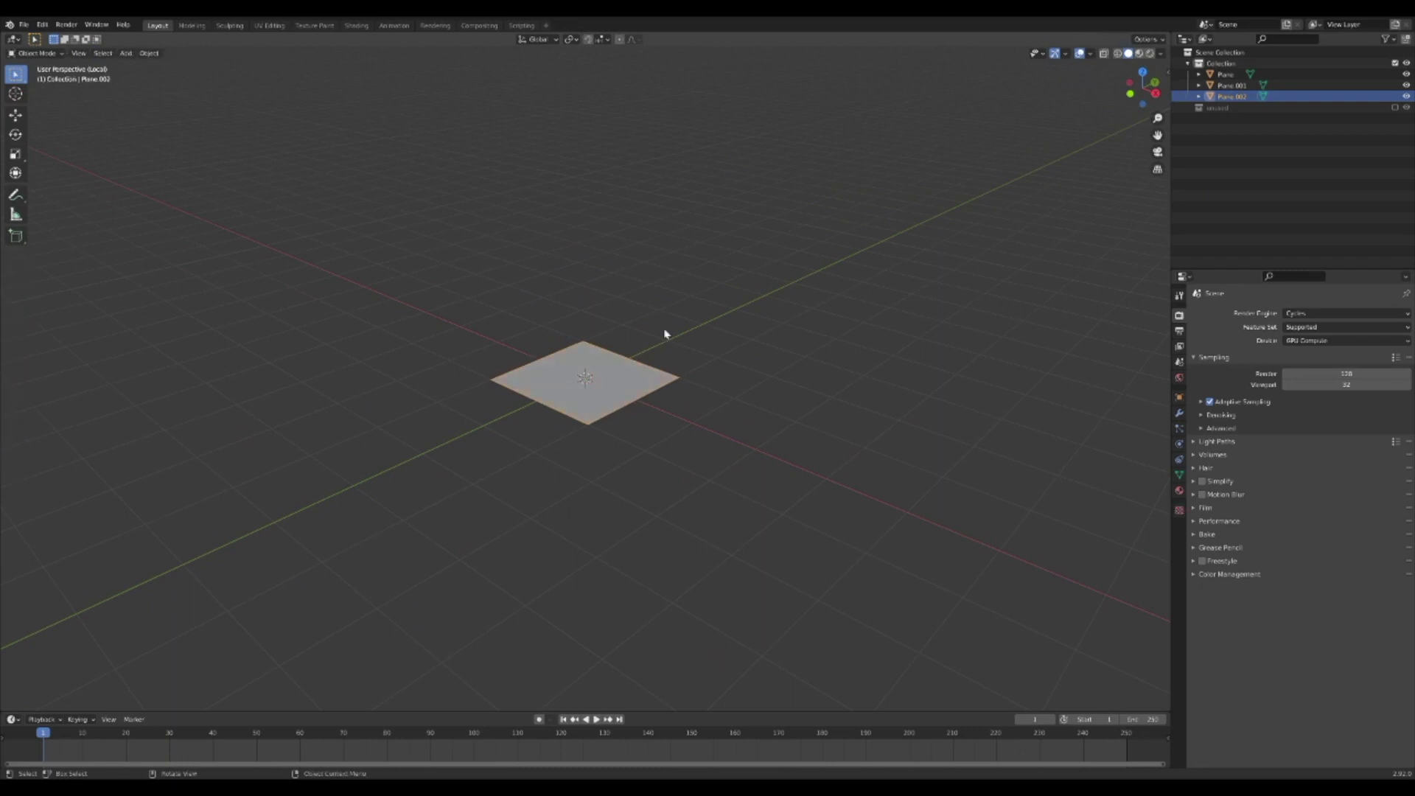
Rotate the new plane 90° about the X axis so it stands upright
key("r")
key("x")
key("9")
key("0")
key("Return")
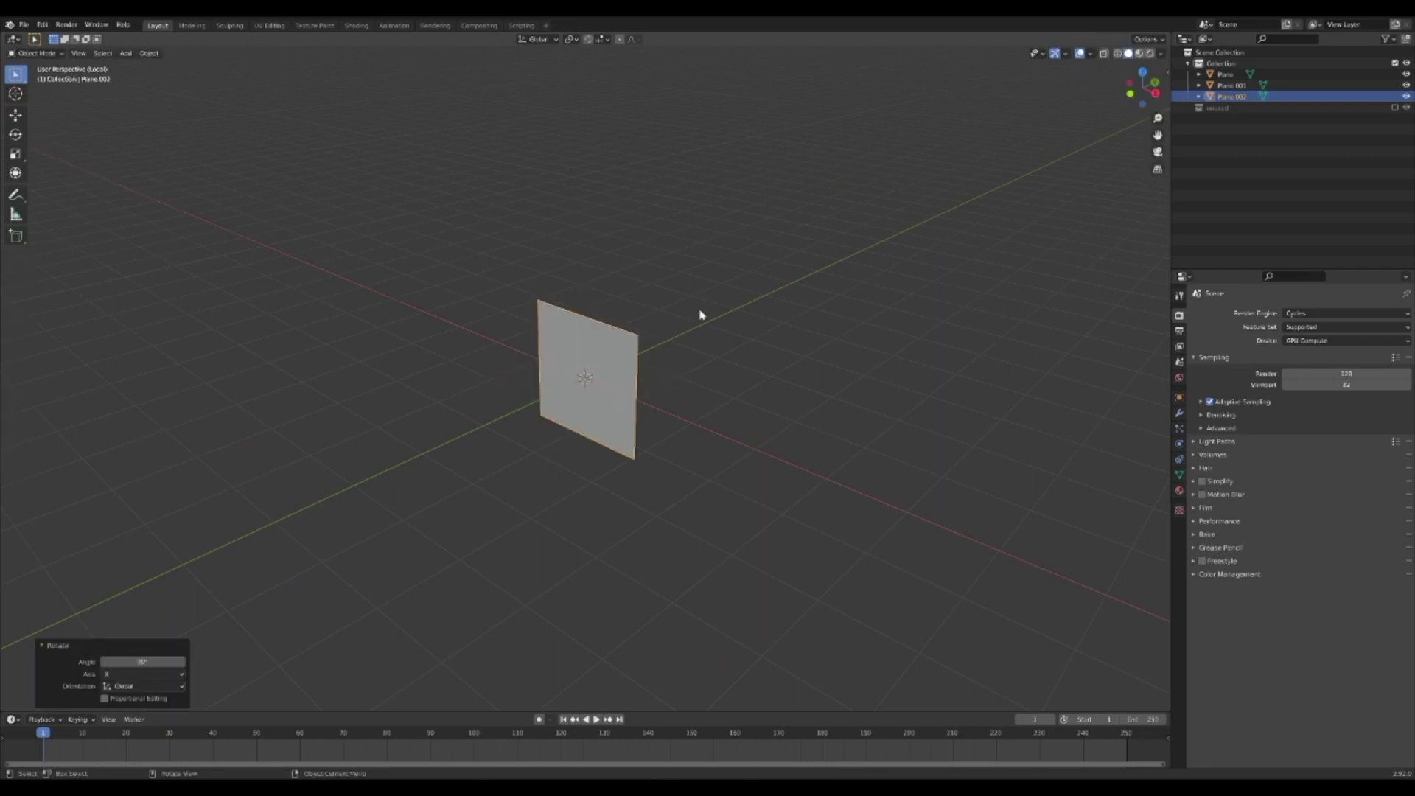
key("grave")
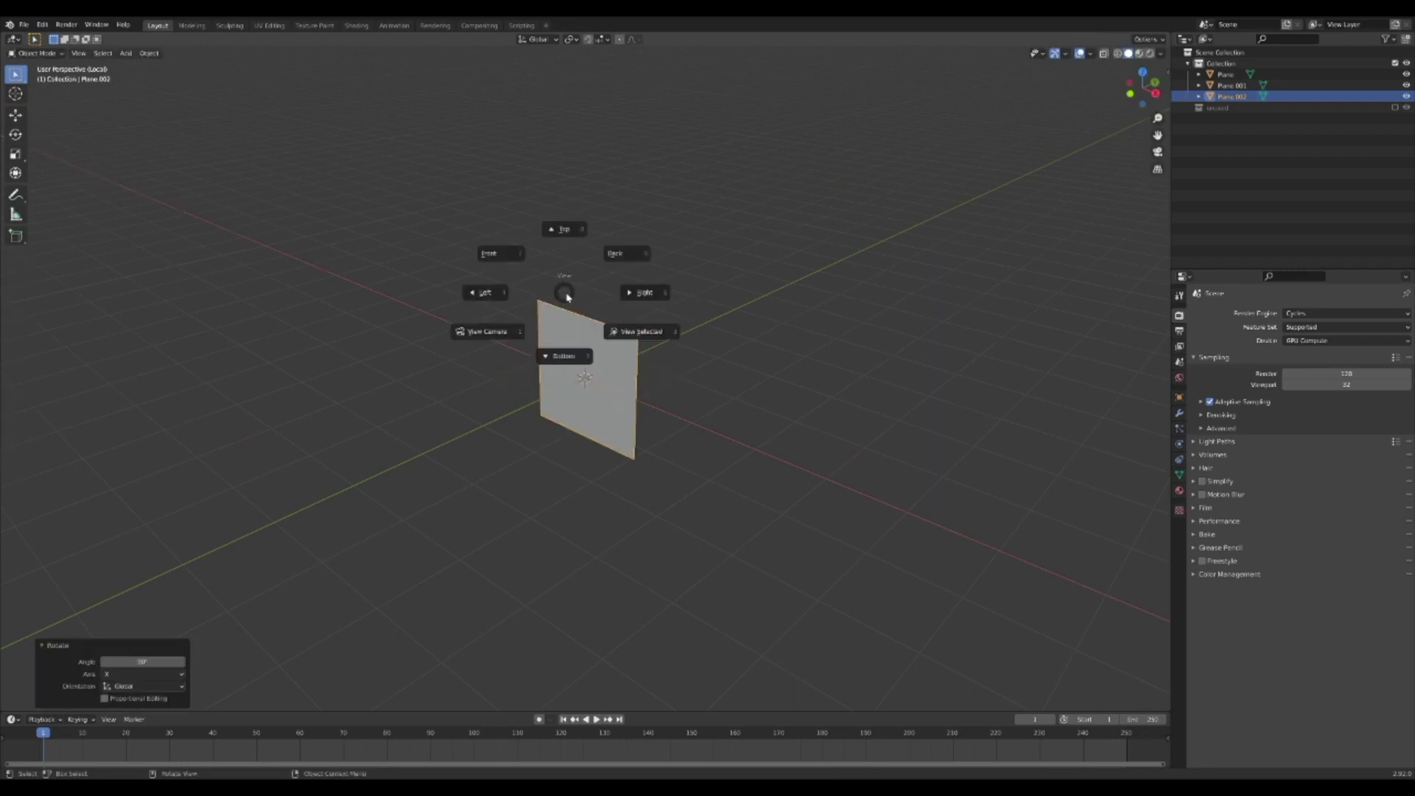
key("Escape")
Narrow the upright plane's mesh along X to about 0.1 of its width to form a grass blade strip
key("Tab")
scroll(588, 323, "up", 4)
middle_click_drag(606, 315, 751, 321)
scroll(752, 320, "down", 2)
key("s")
key("x")
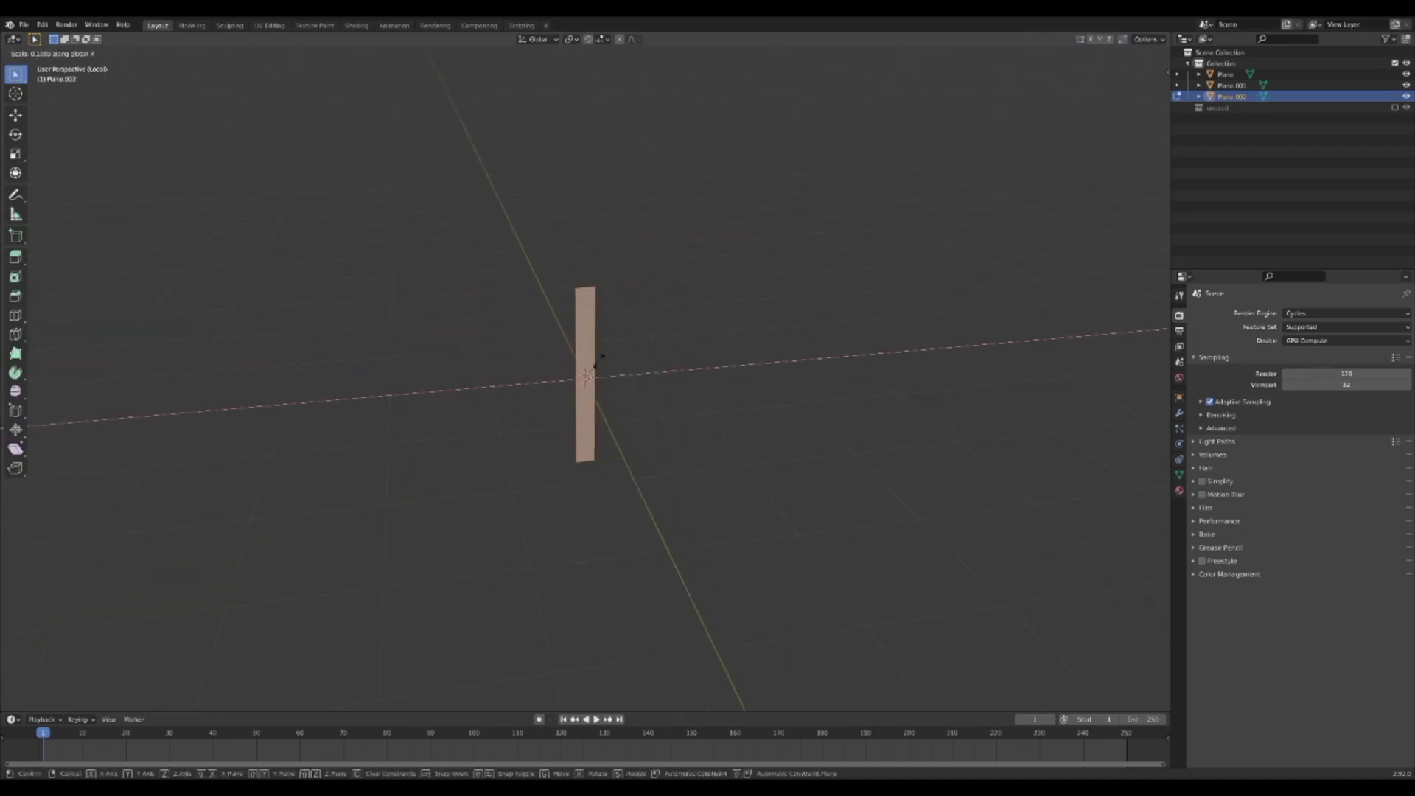
left_click(603, 368)
Add 7 evenly spaced horizontal loop cuts along the height of the blade strip
key("ctrl+r")
left_click(585, 376)
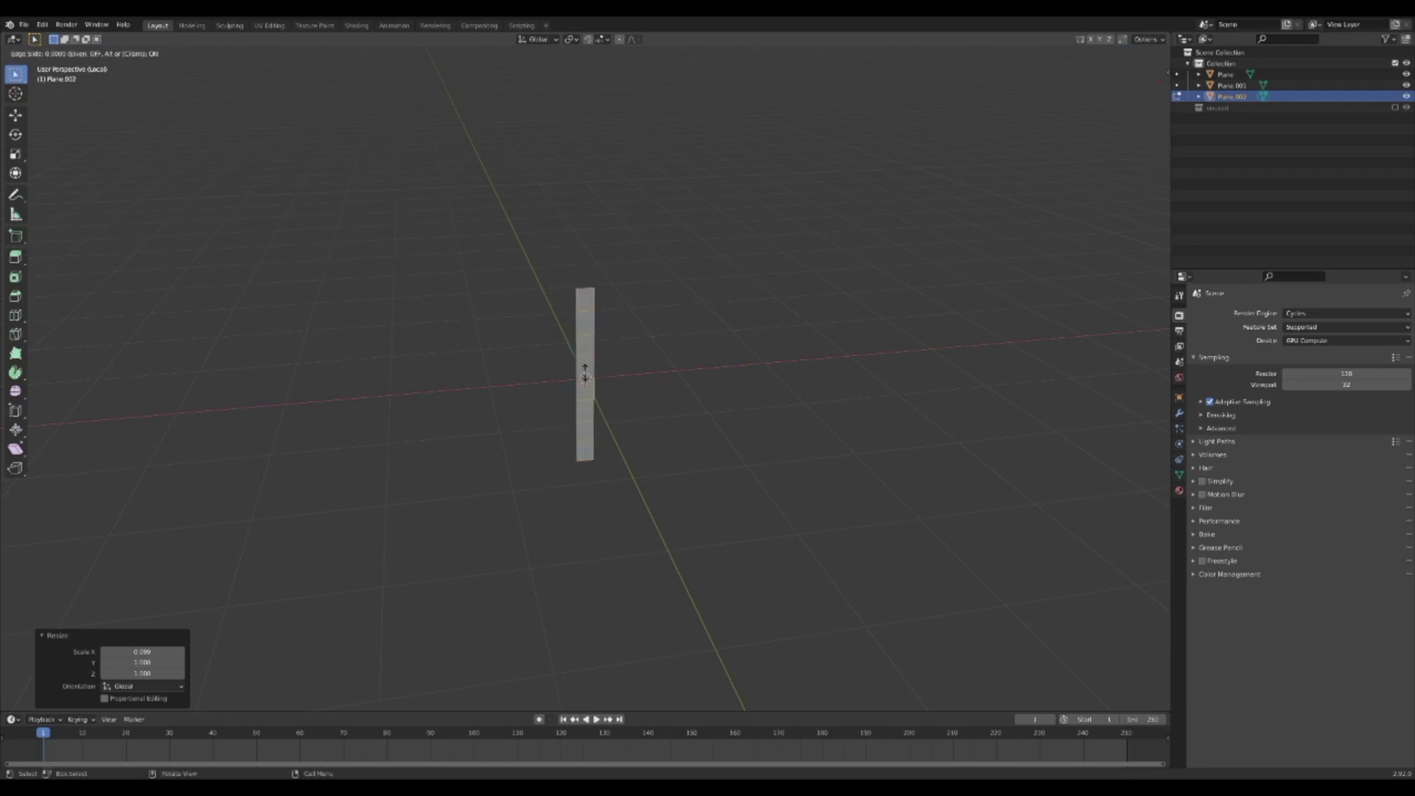
right_click(585, 369)
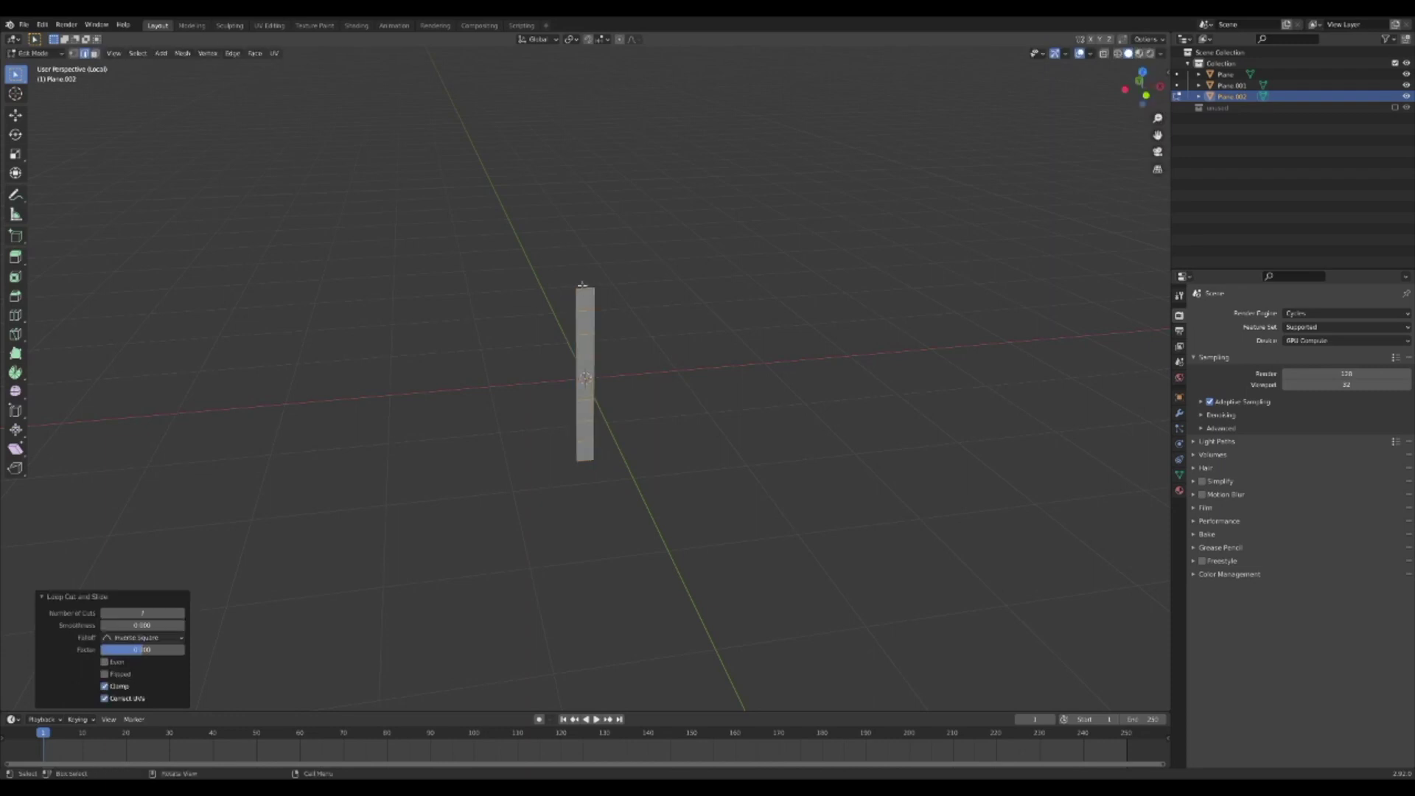
Taper the blade by scaling down its top edge with proportional editing
left_click(583, 285)
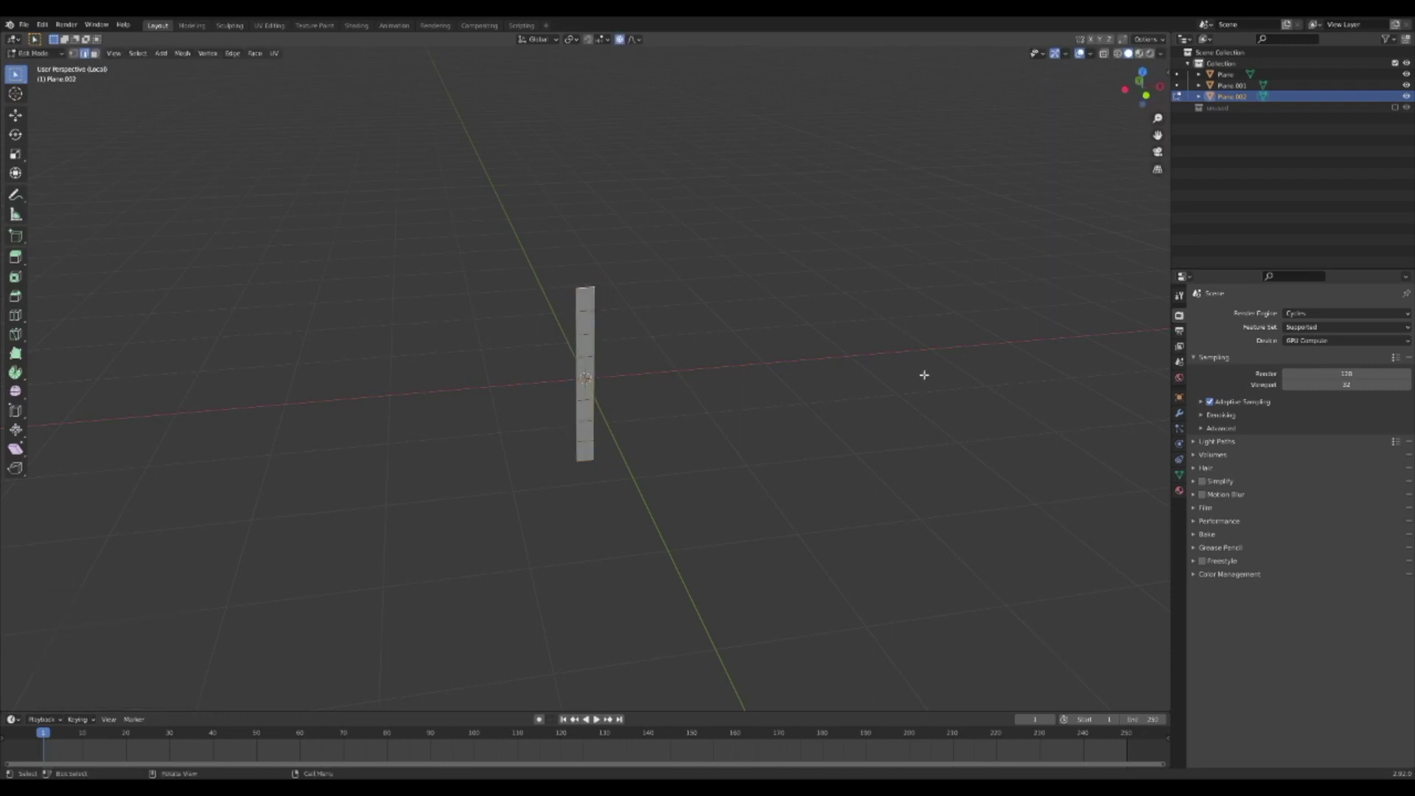
key("s")
scroll(682, 336, "down", 6)
left_click(669, 335)
key("Tab")
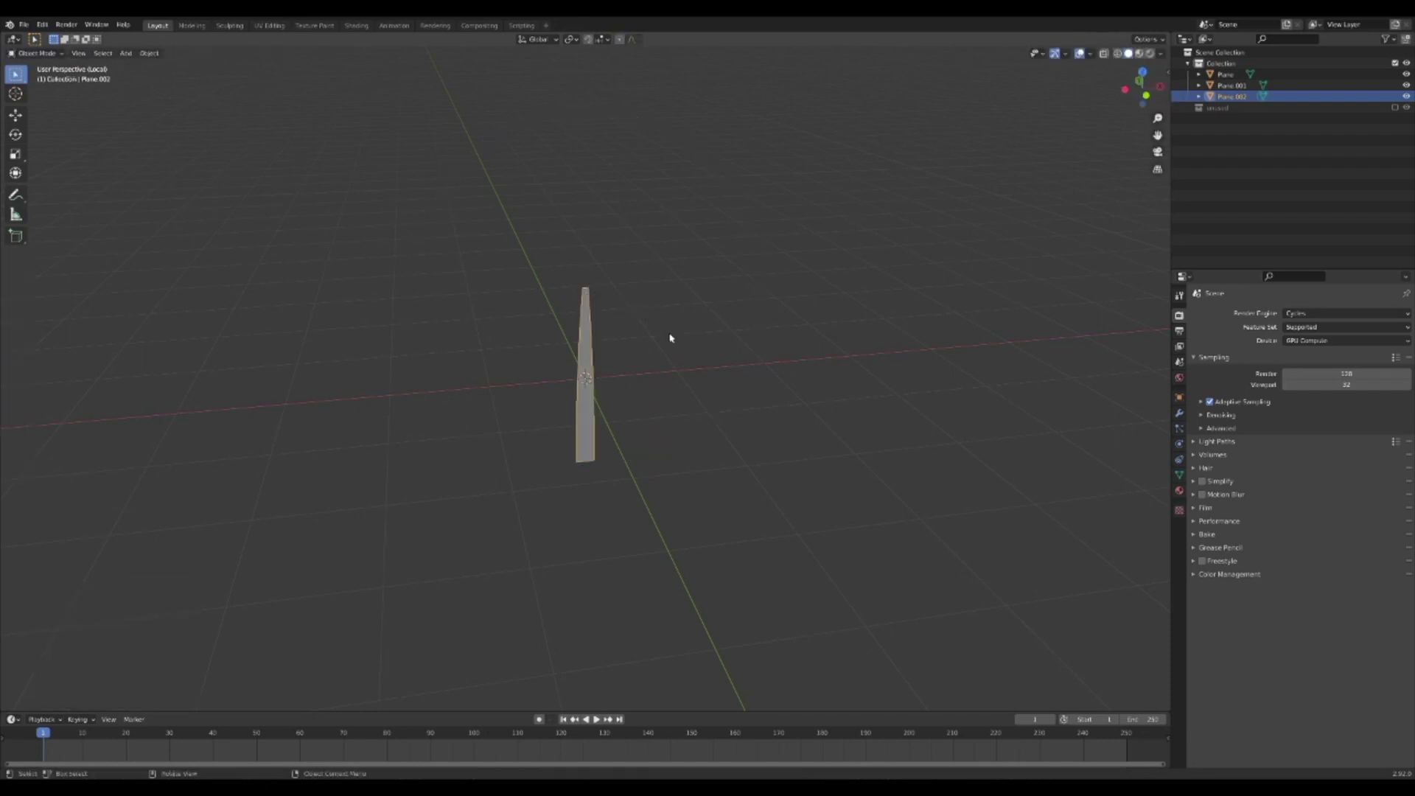
Bend the blade by moving its top edge sideways and down with a proportional size of 1.77
middle_click_drag(519, 336, 641, 315)
key("Tab")
key("g")
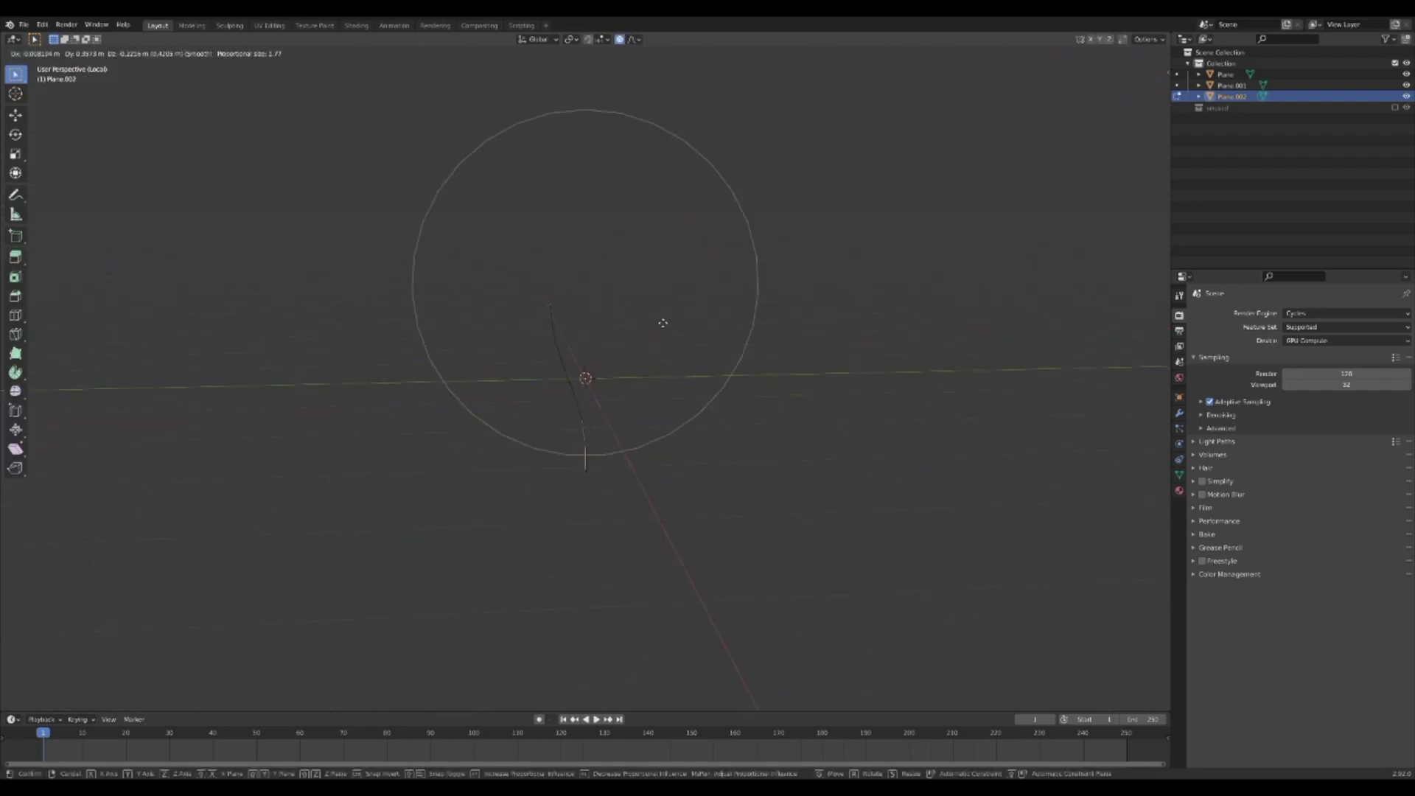
left_click(663, 323)
Twist the blade by rotating its top edge with proportional editing, including a turn about the Z axis
middle_click_drag(660, 319, 594, 259)
key("r")
left_click(588, 272)
key("r")
key("z")
left_click(623, 202)
Move the blade's tip with the proportional size reduced to 1.10 to curve the upper part
key("g")
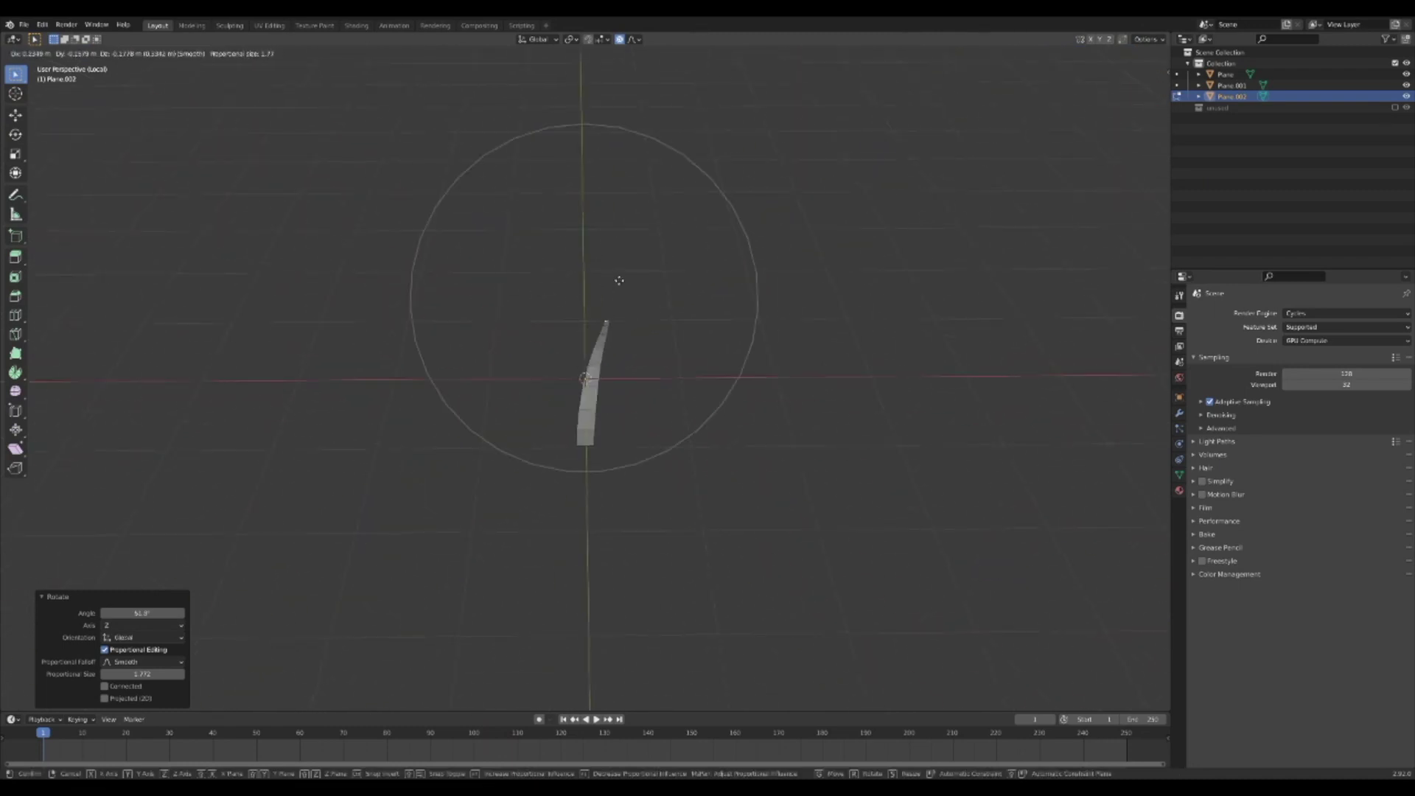
scroll(630, 274, "up", 5)
scroll(626, 265, "down", 2)
scroll(612, 269, "up", 2)
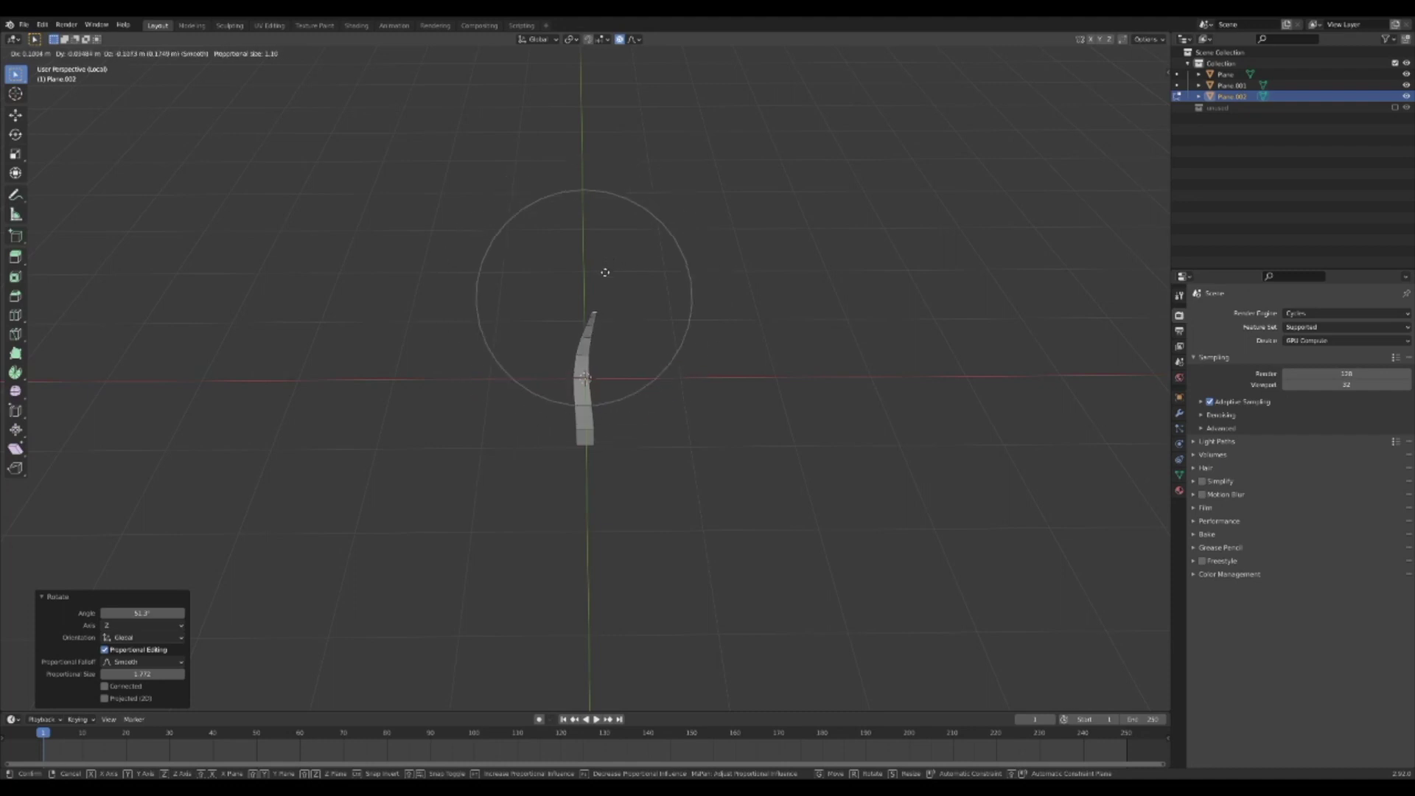
left_click(604, 272)
key("Tab")
middle_click_drag(605, 272, 578, 398)
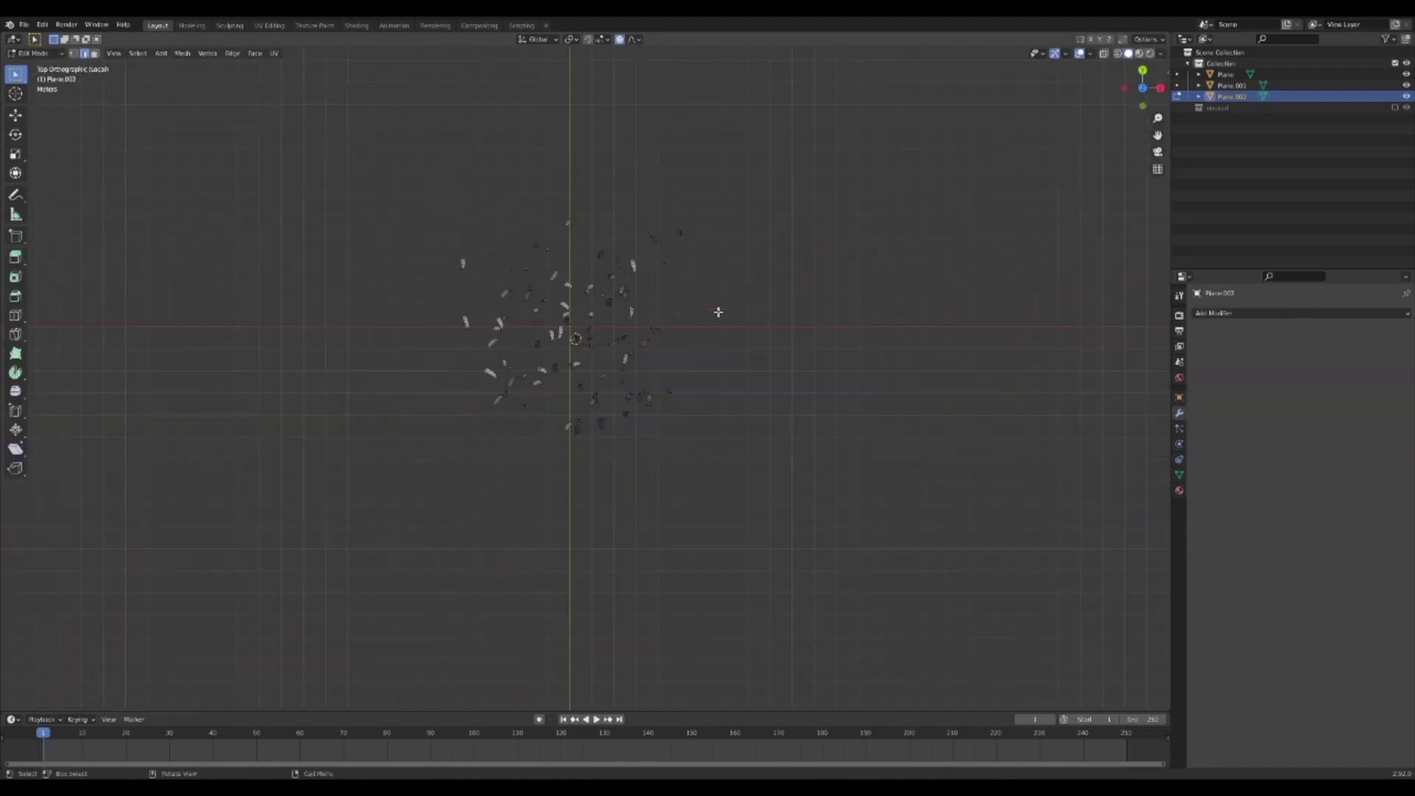
Select the linked blades in the clump's upper-right area and move them towards the centre with proportional editing off
key("l")
key("l")
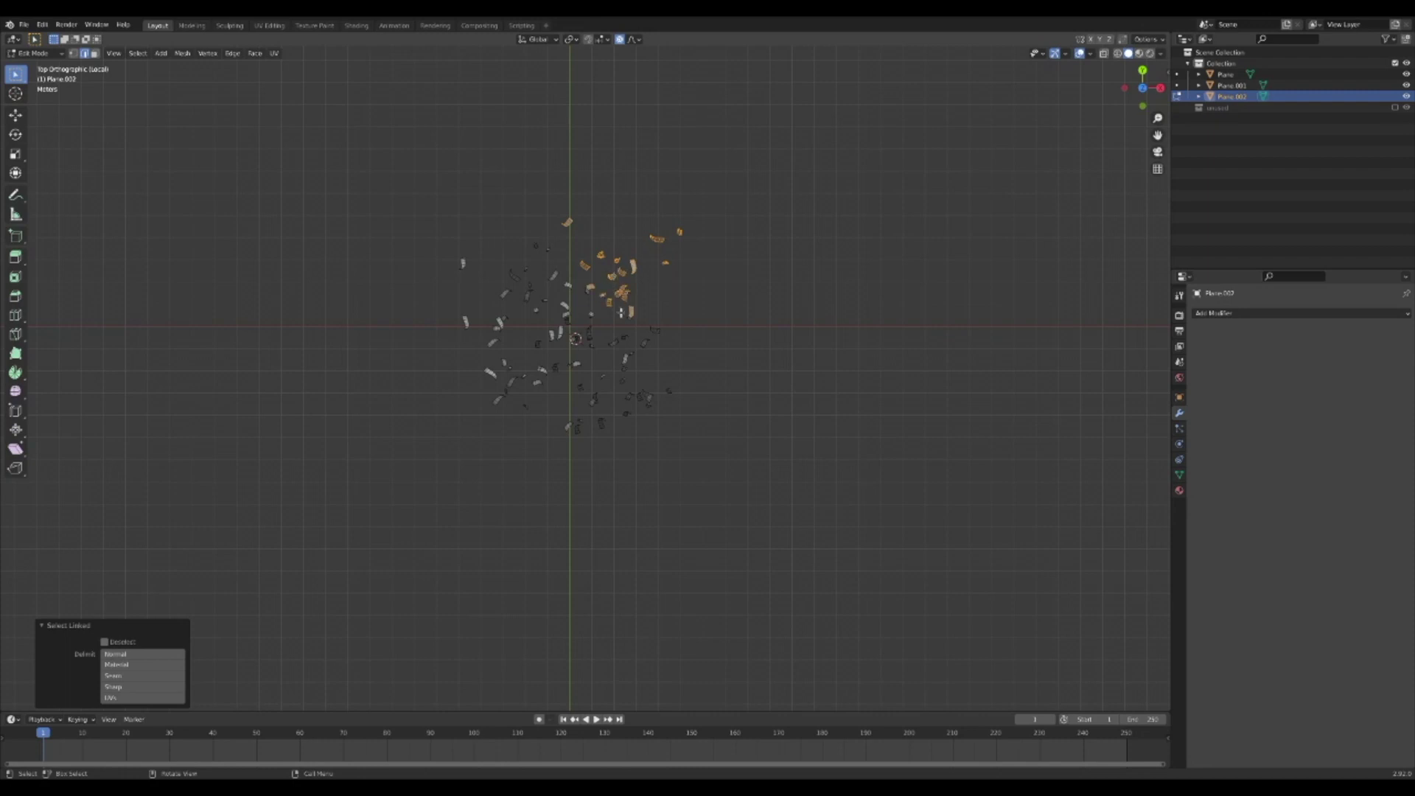
key("g")
left_click(613, 309)
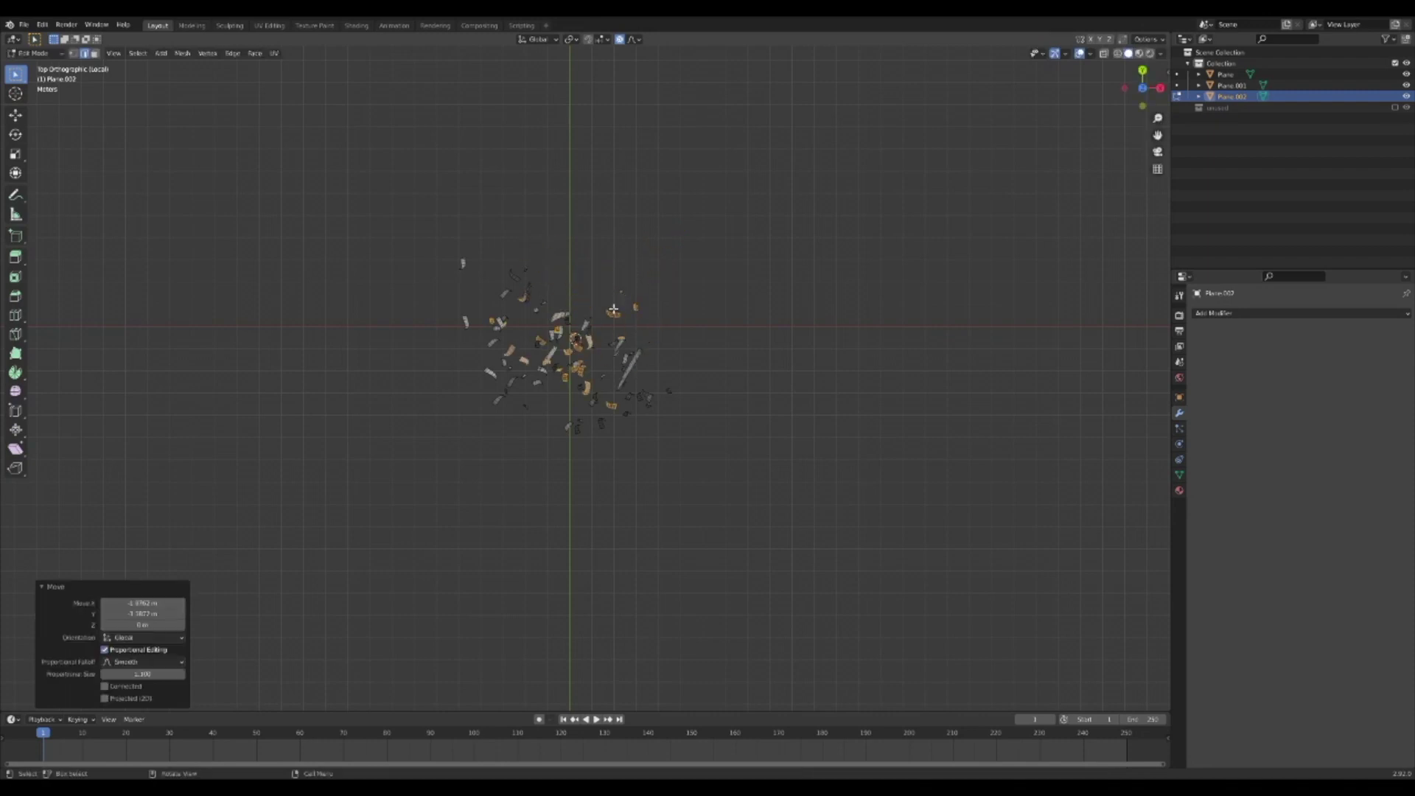
key("o")
key("g")
left_click(483, 264)
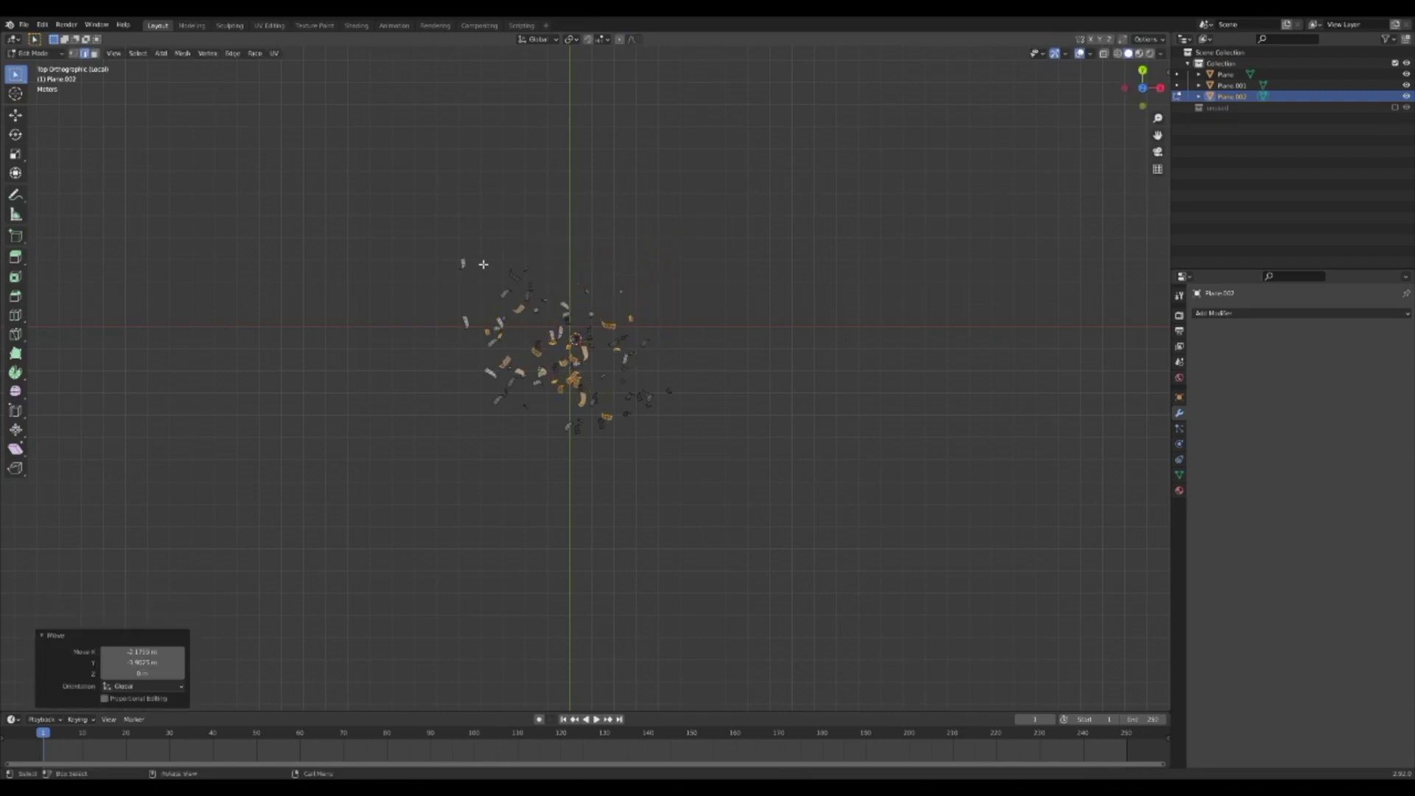
Box-select the stray blades at the clump's upper left and start moving them
left_click_drag(496, 189, 322, 325)
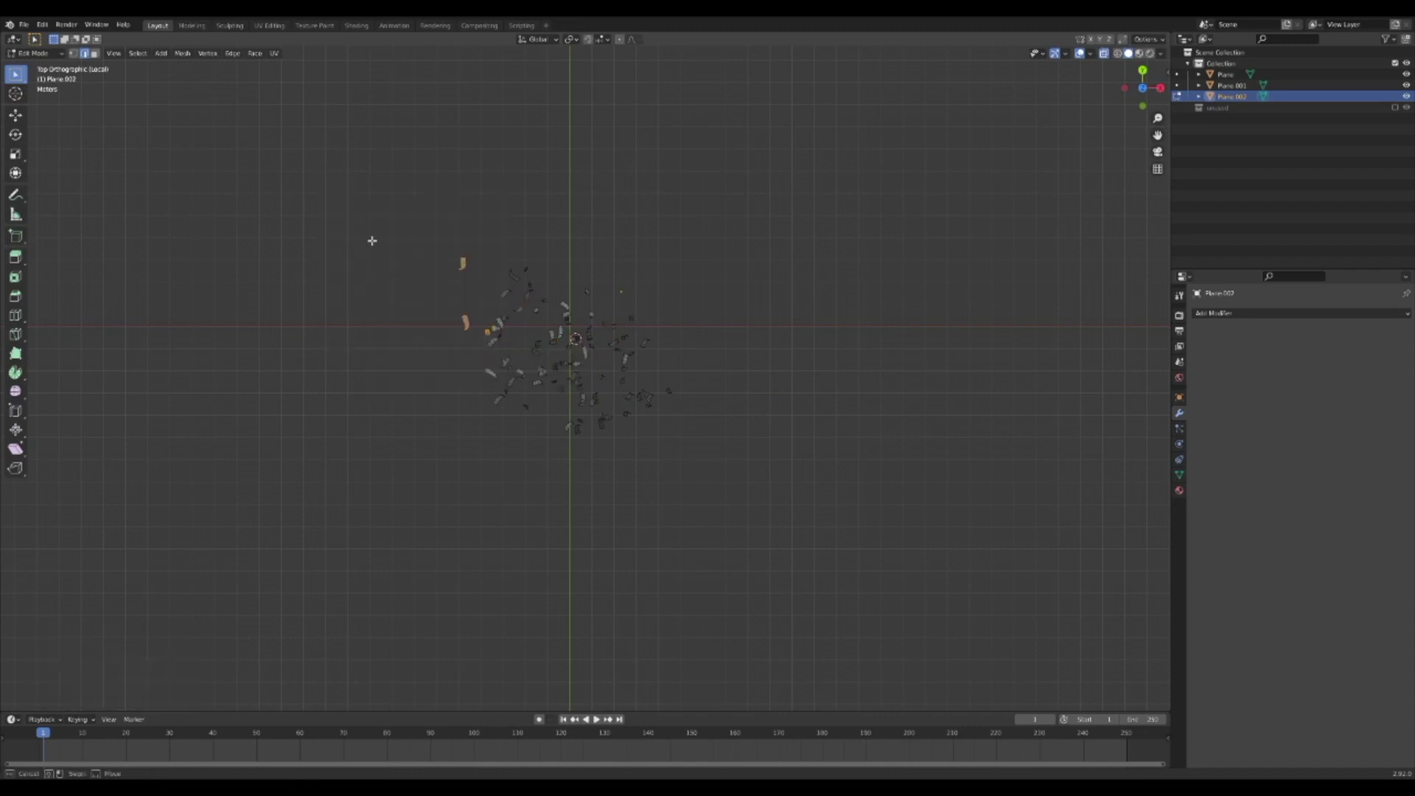
left_click_drag(422, 257, 529, 317, "shift")
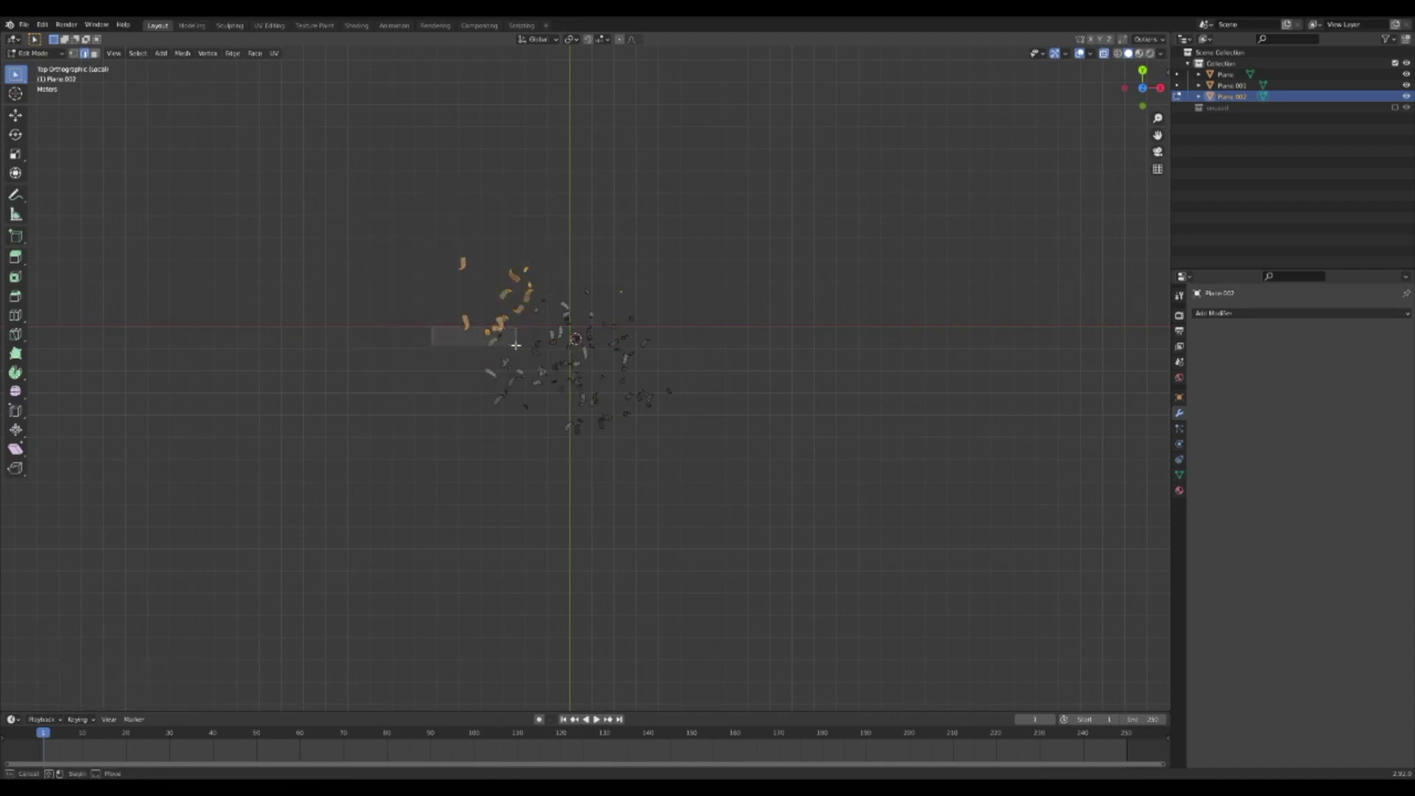
key("g")
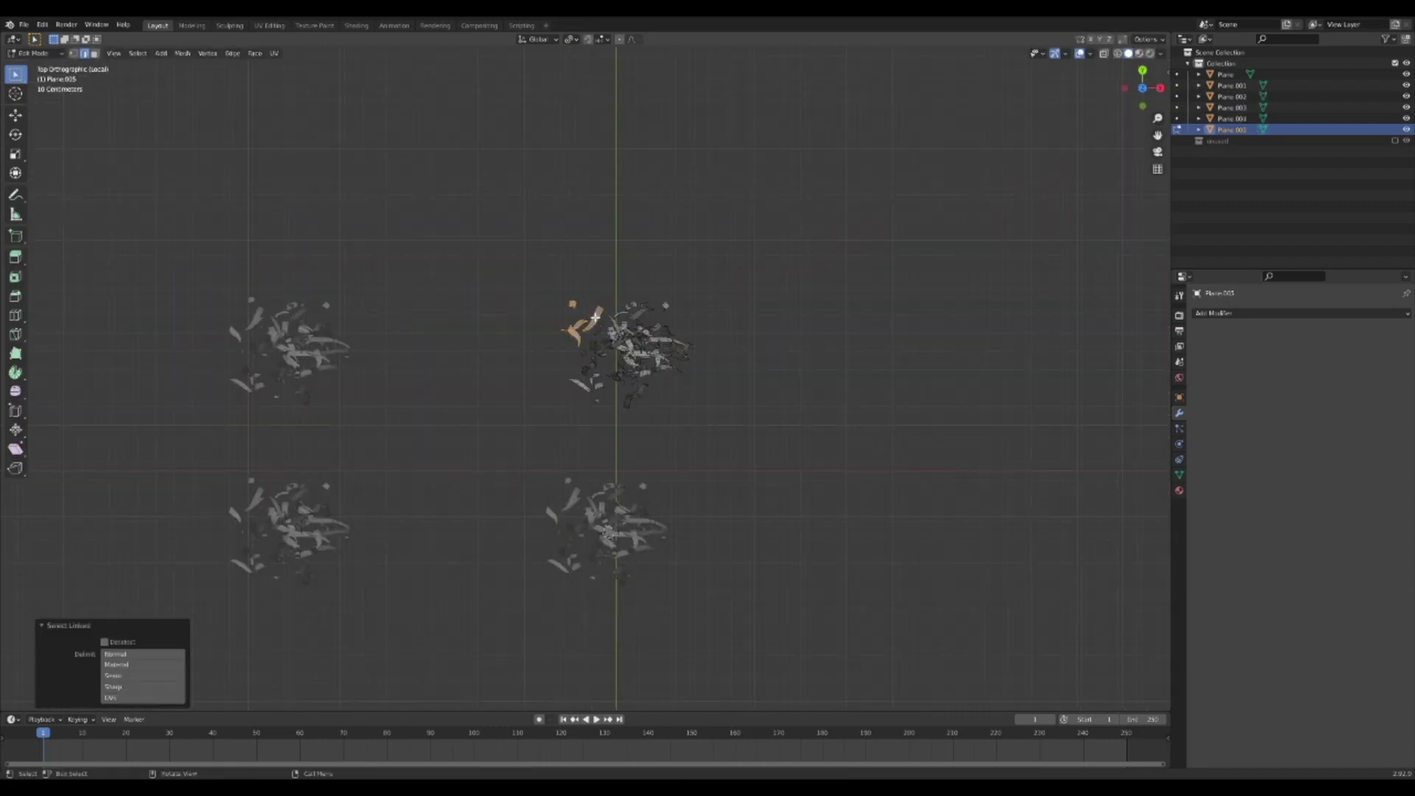
Select linked blades along the left and lower edge of the upper-right clump copy and move them to vary its shape
left_click(599, 404)
key("l")
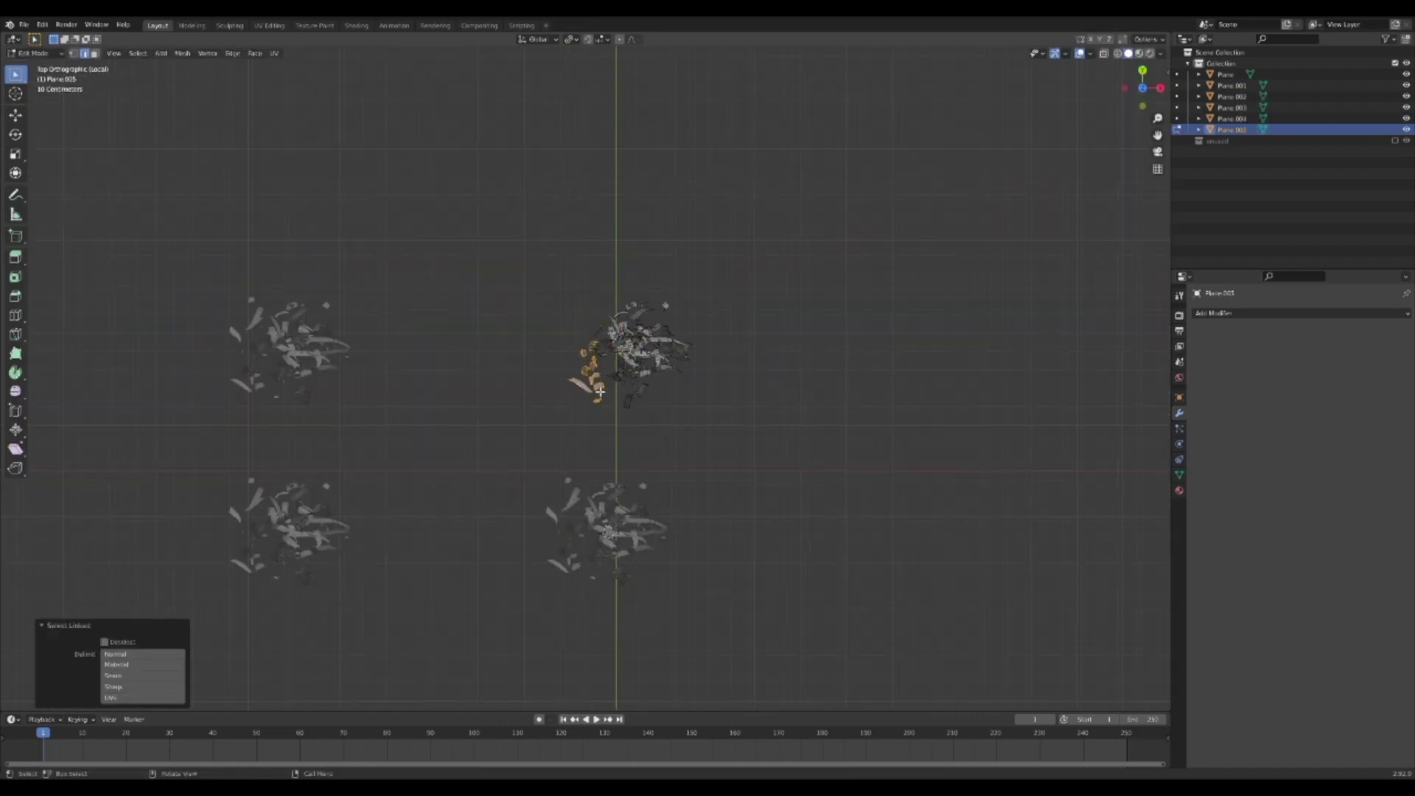
left_click(629, 398)
key("l")
key("g")
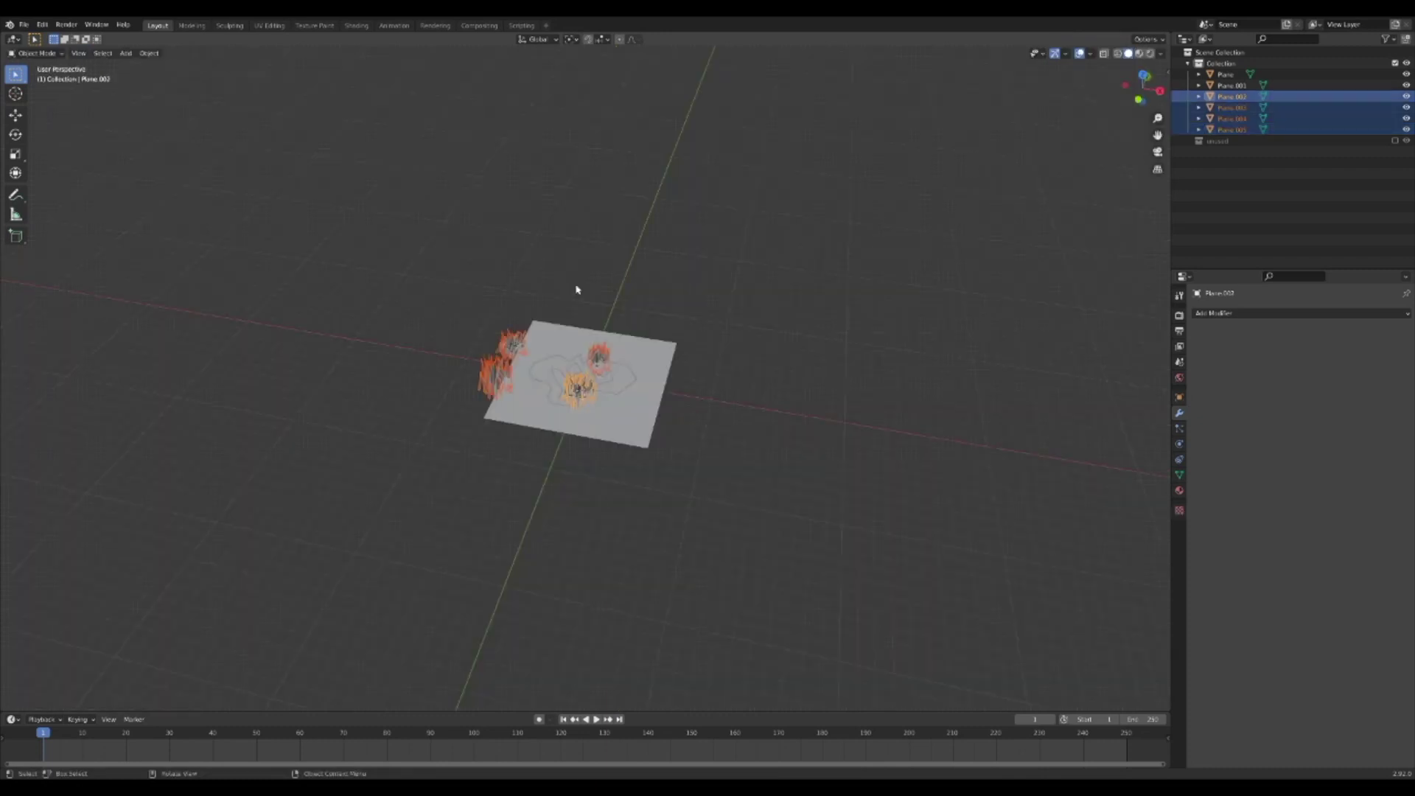
Move the four selected grass clumps into a new collection named grass
key("m")
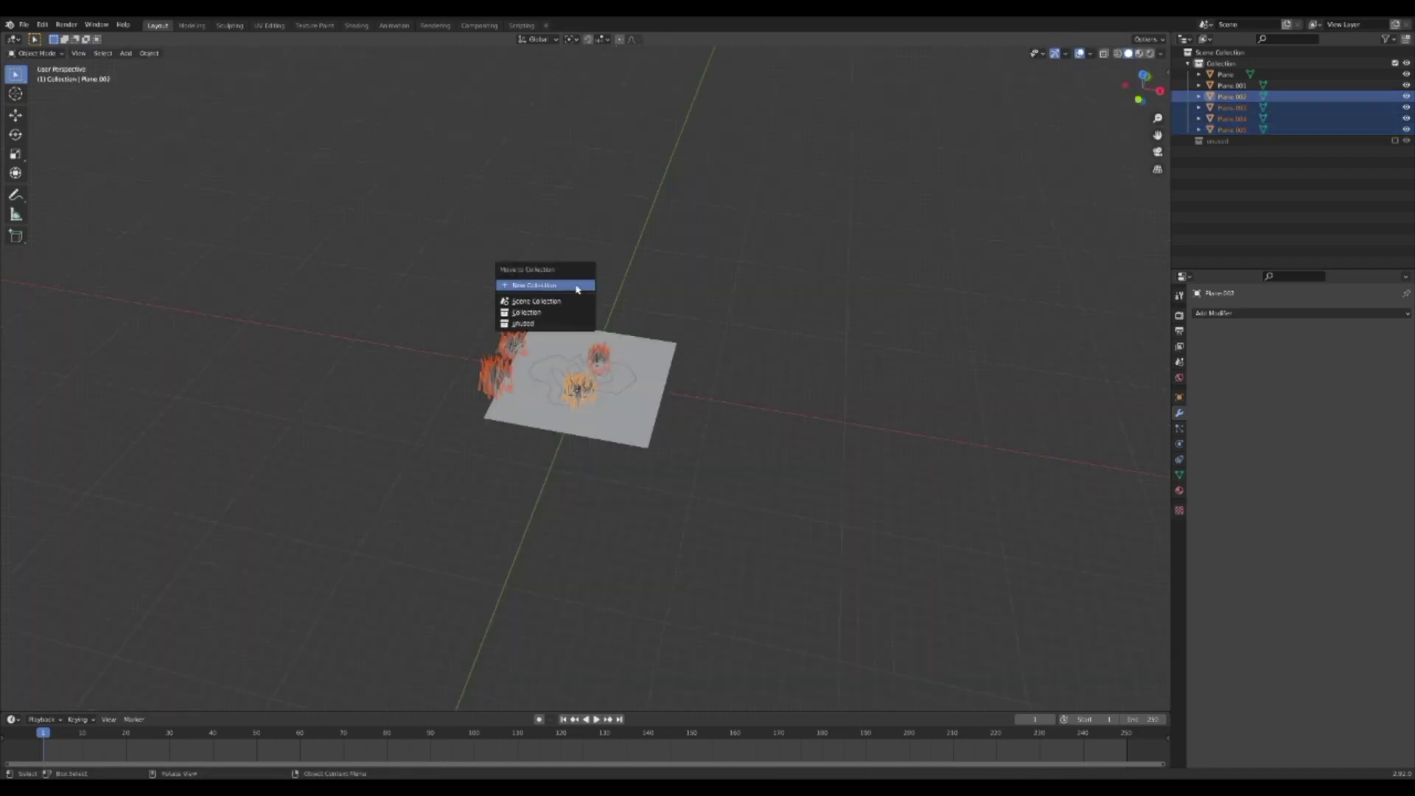
left_click(576, 286)
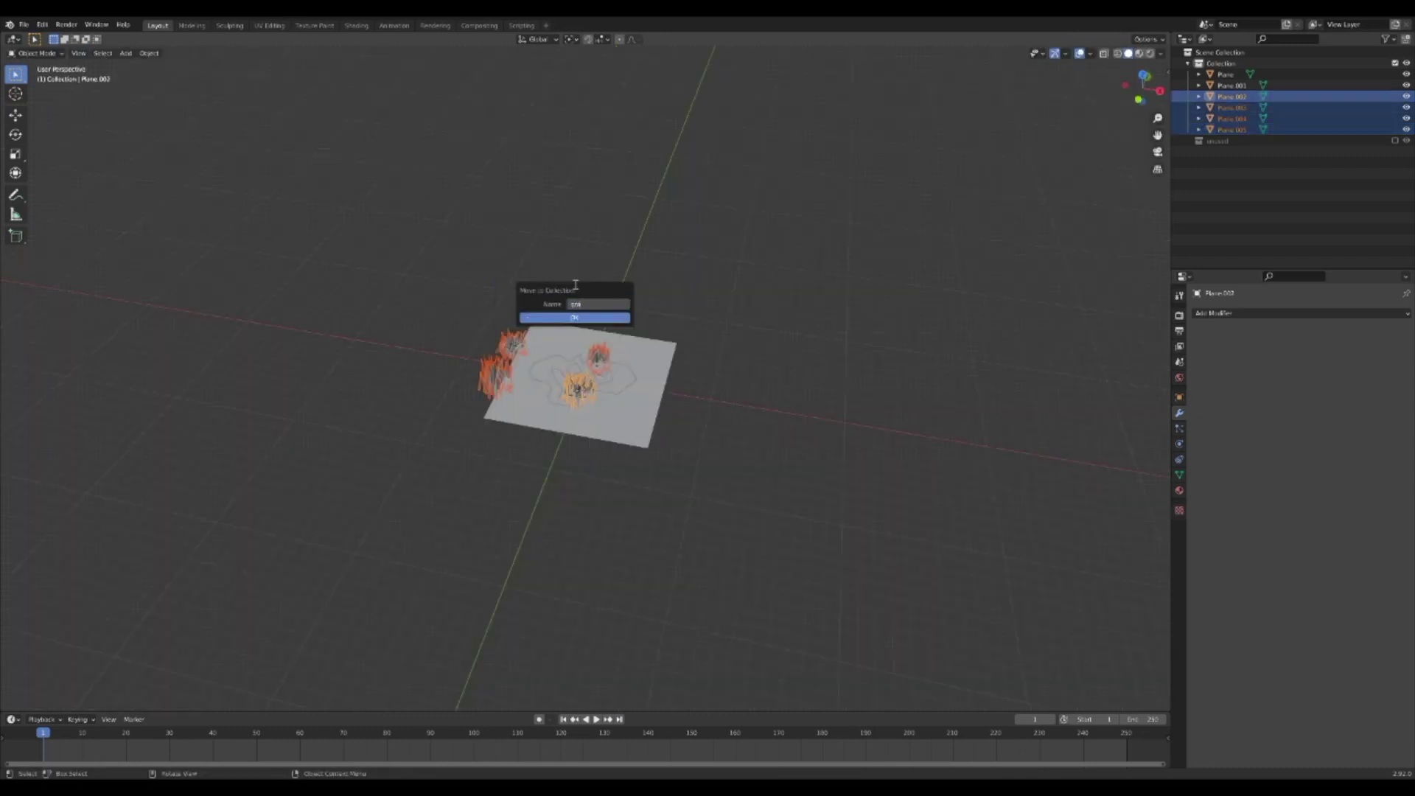
left_click(580, 318)
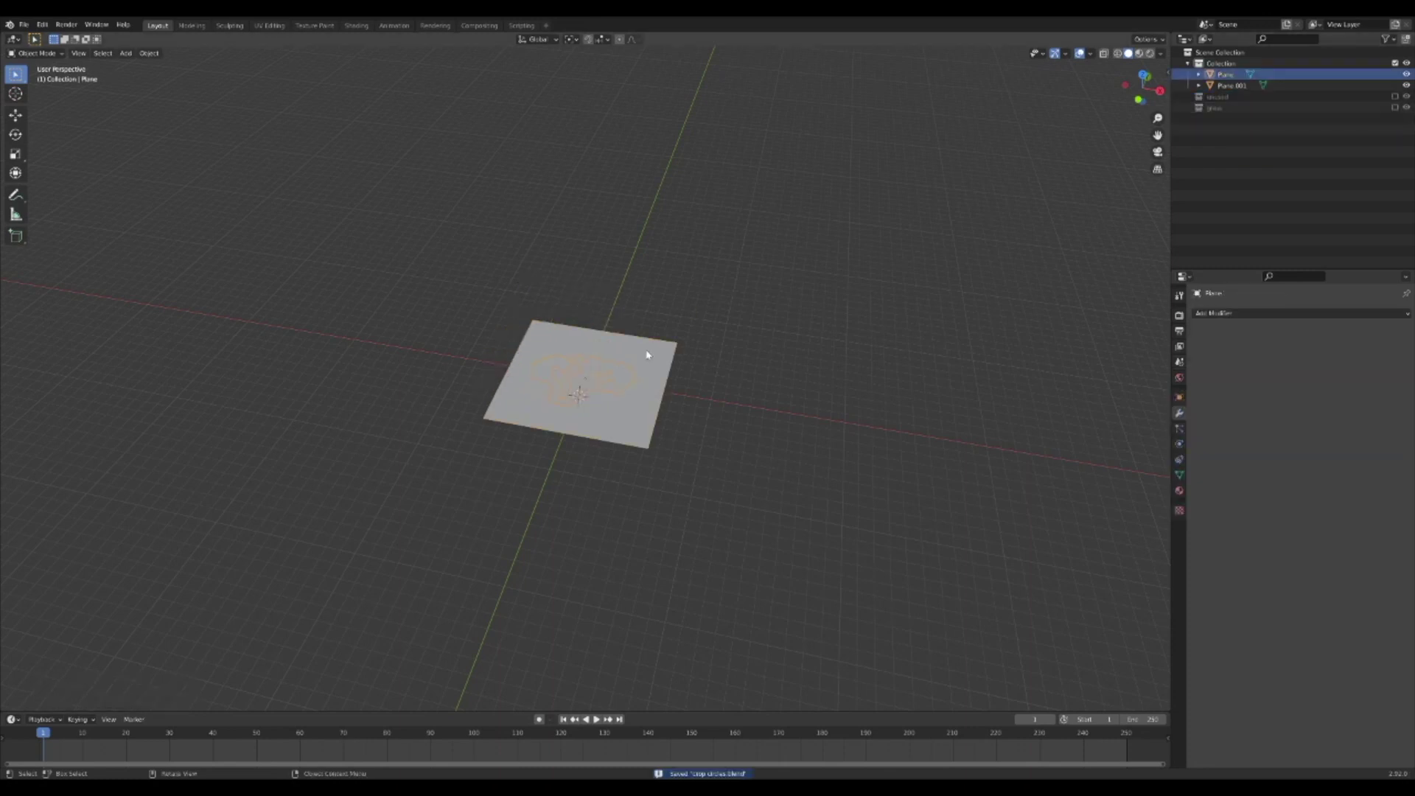
Add a hair particle system to the outer ground plane and name its settings grass alive
scroll(855, 335, "up", 8)
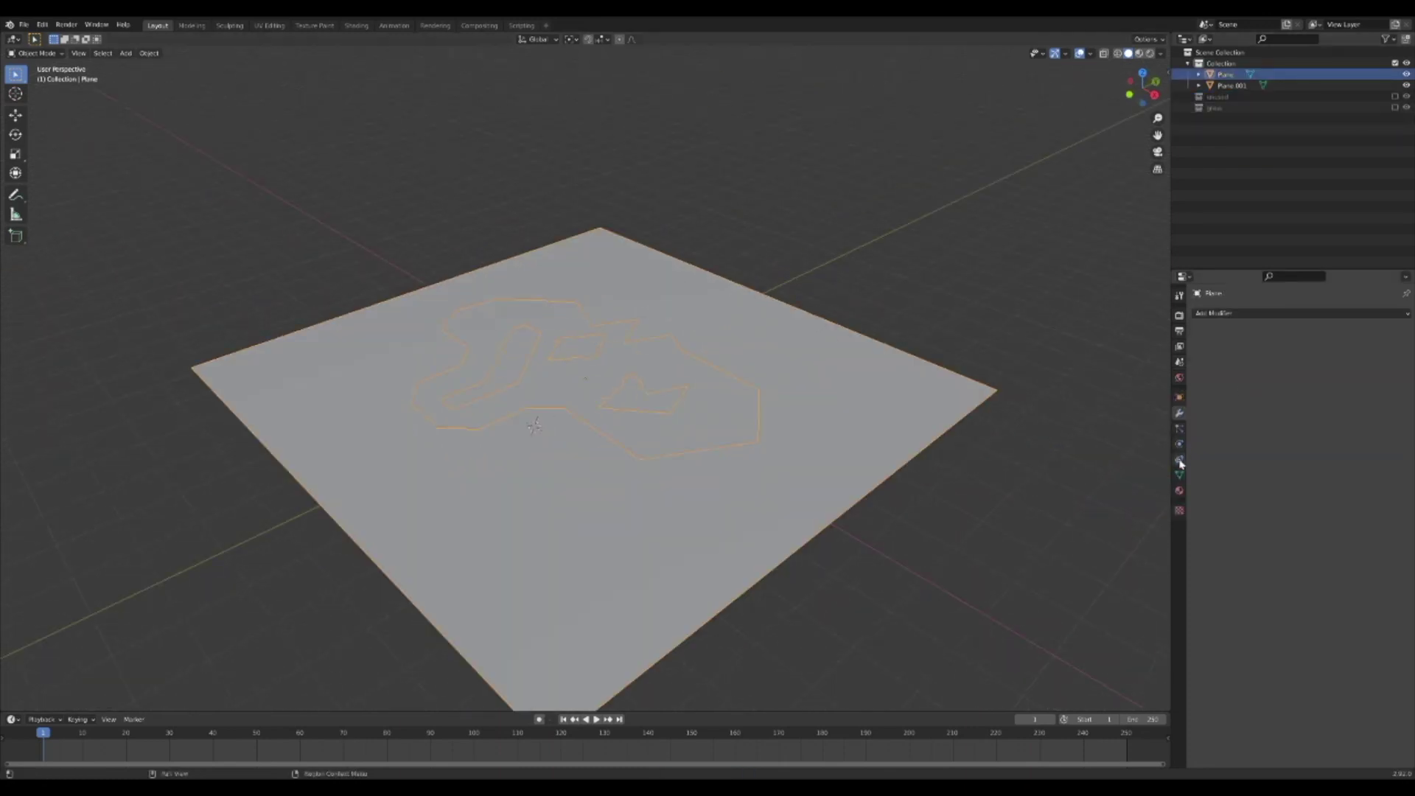
left_click(1179, 428)
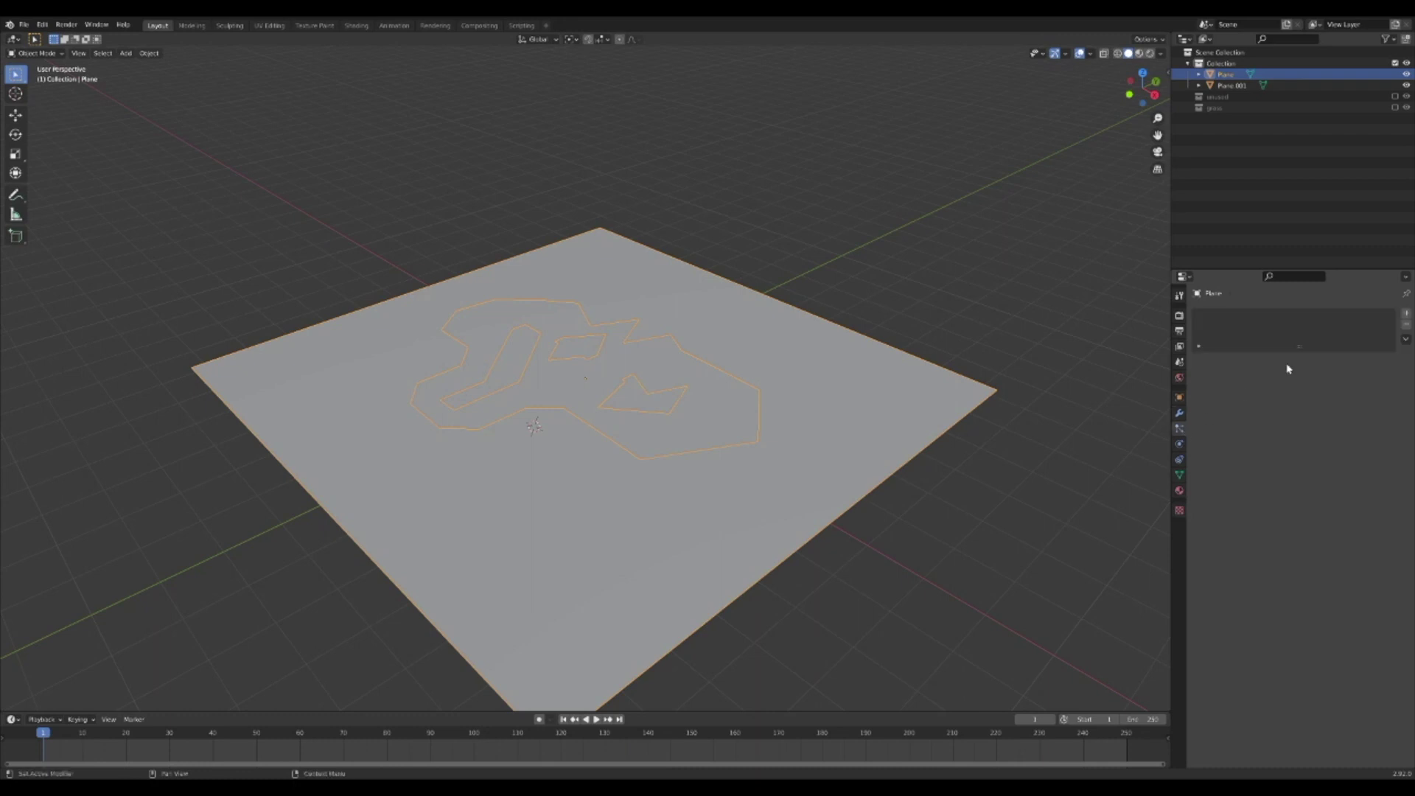
left_click(1406, 315)
left_click(1362, 374)
double_click(1297, 360)
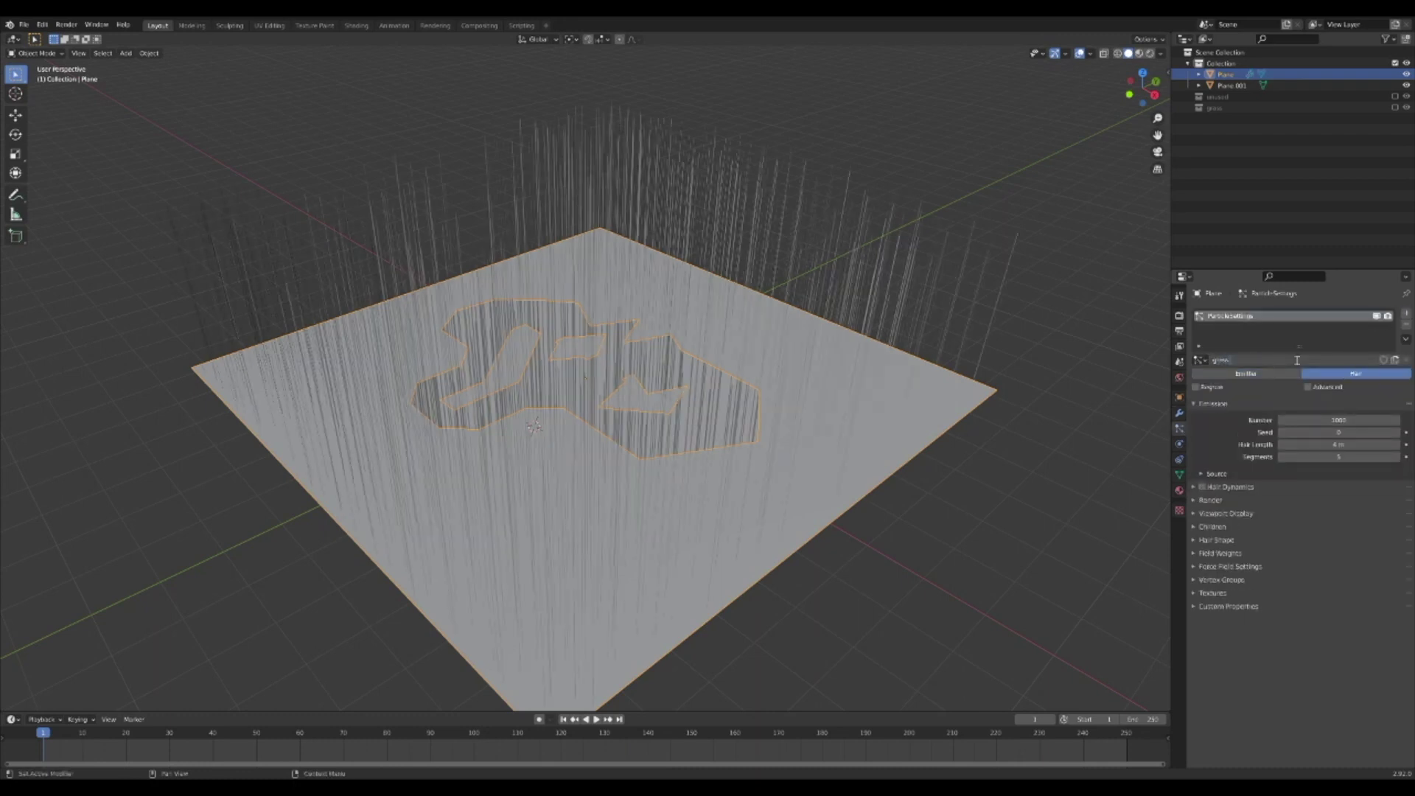
type("grass alive")
key("Return")
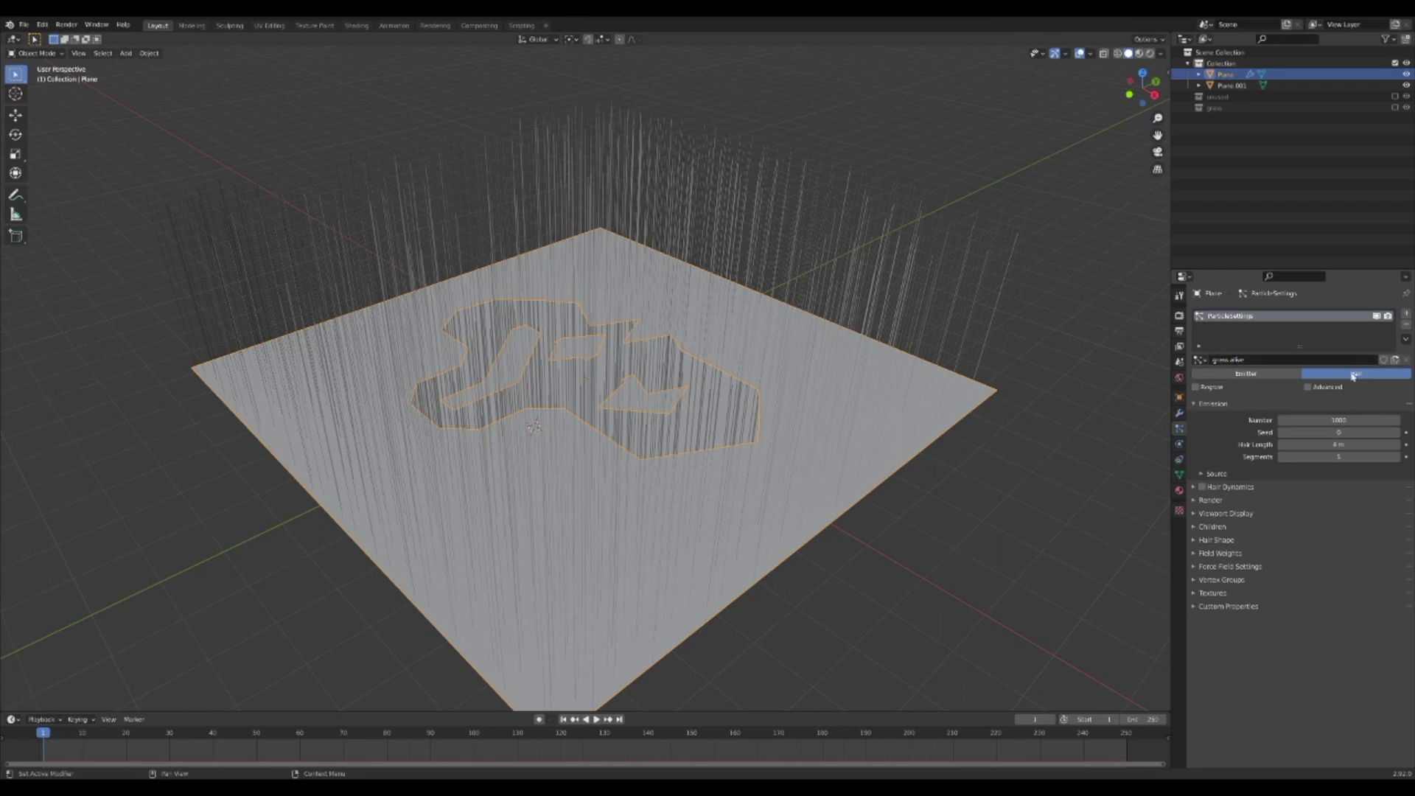
Enable the advanced hair settings and render the particles as a collection, using grass as the instance collection
left_click(1308, 388)
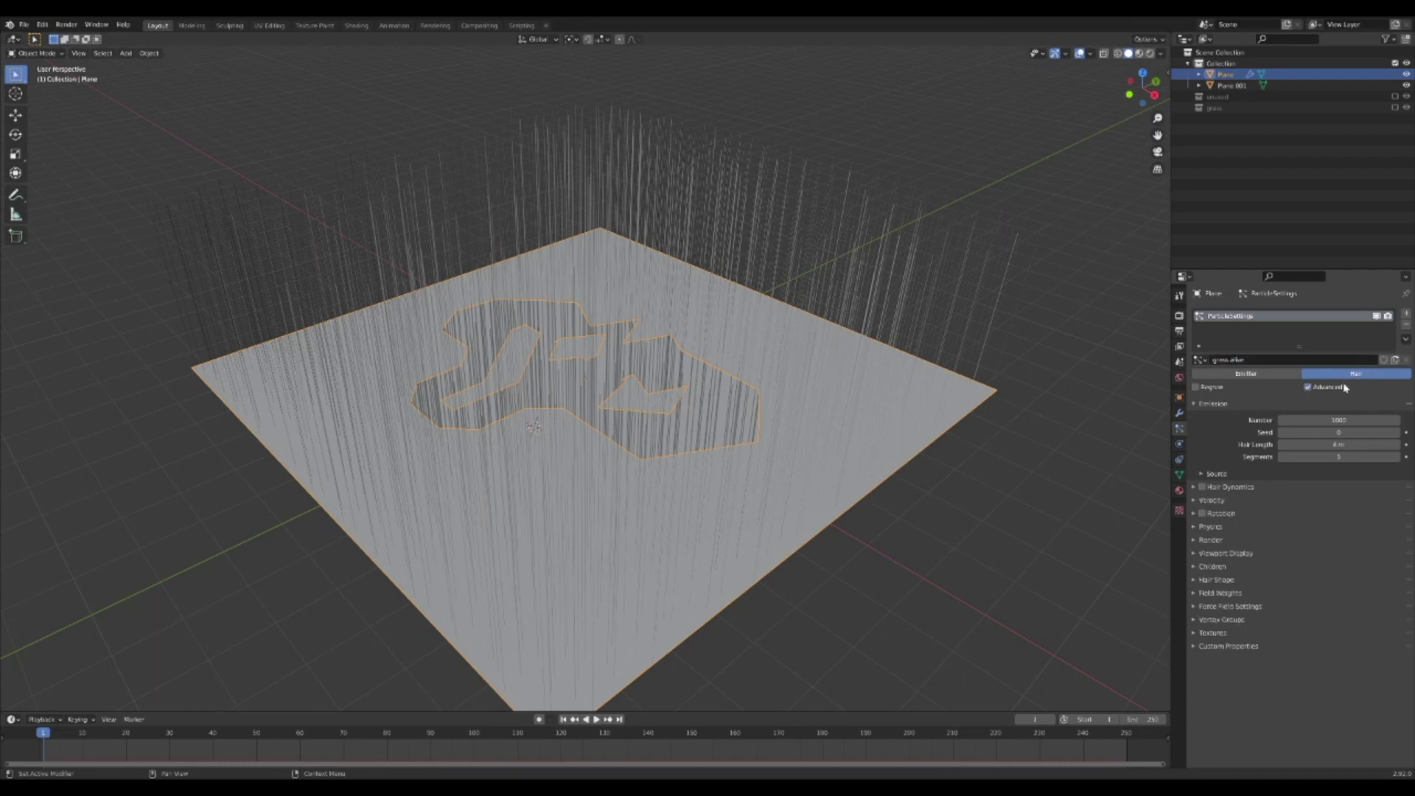
left_click(1196, 541)
left_click(1338, 534)
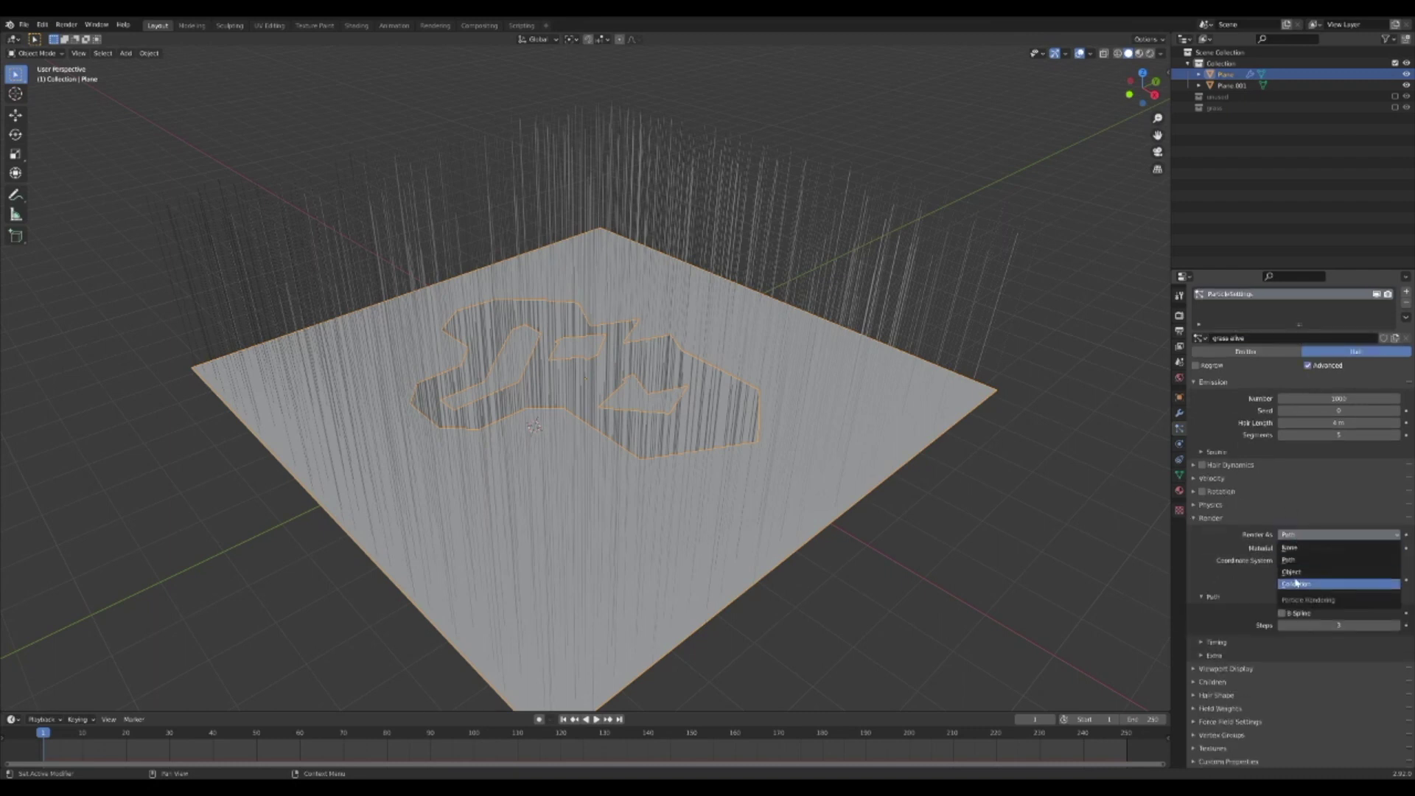
left_click(1304, 584)
left_click(1345, 615)
left_click(1302, 643)
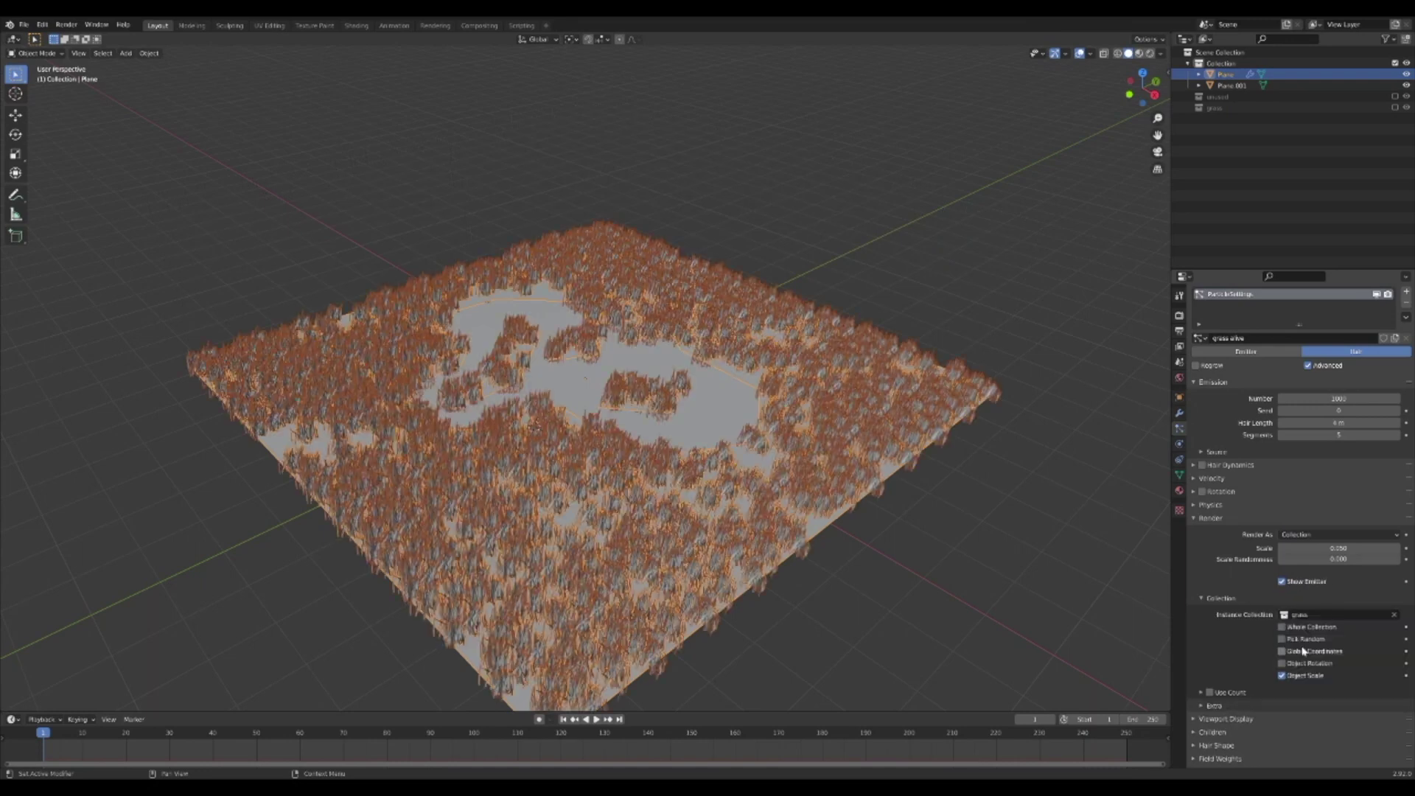
Raise the hair particle number on the outer plane to about 12,400 and inspect the grass coverage up close
left_click(1001, 512)
middle_click_drag(1001, 511, 940, 462)
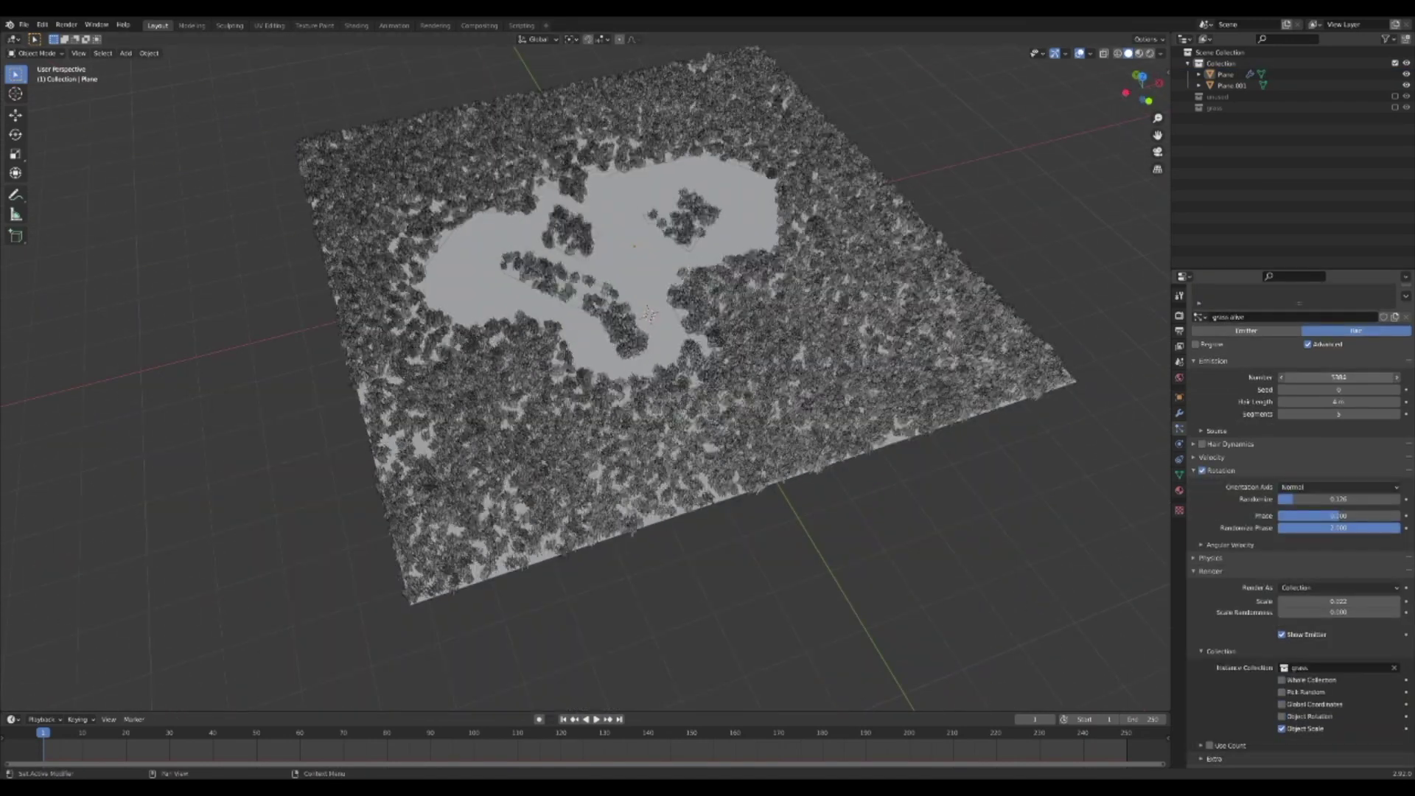
left_click_drag(1339, 377, 1385, 378)
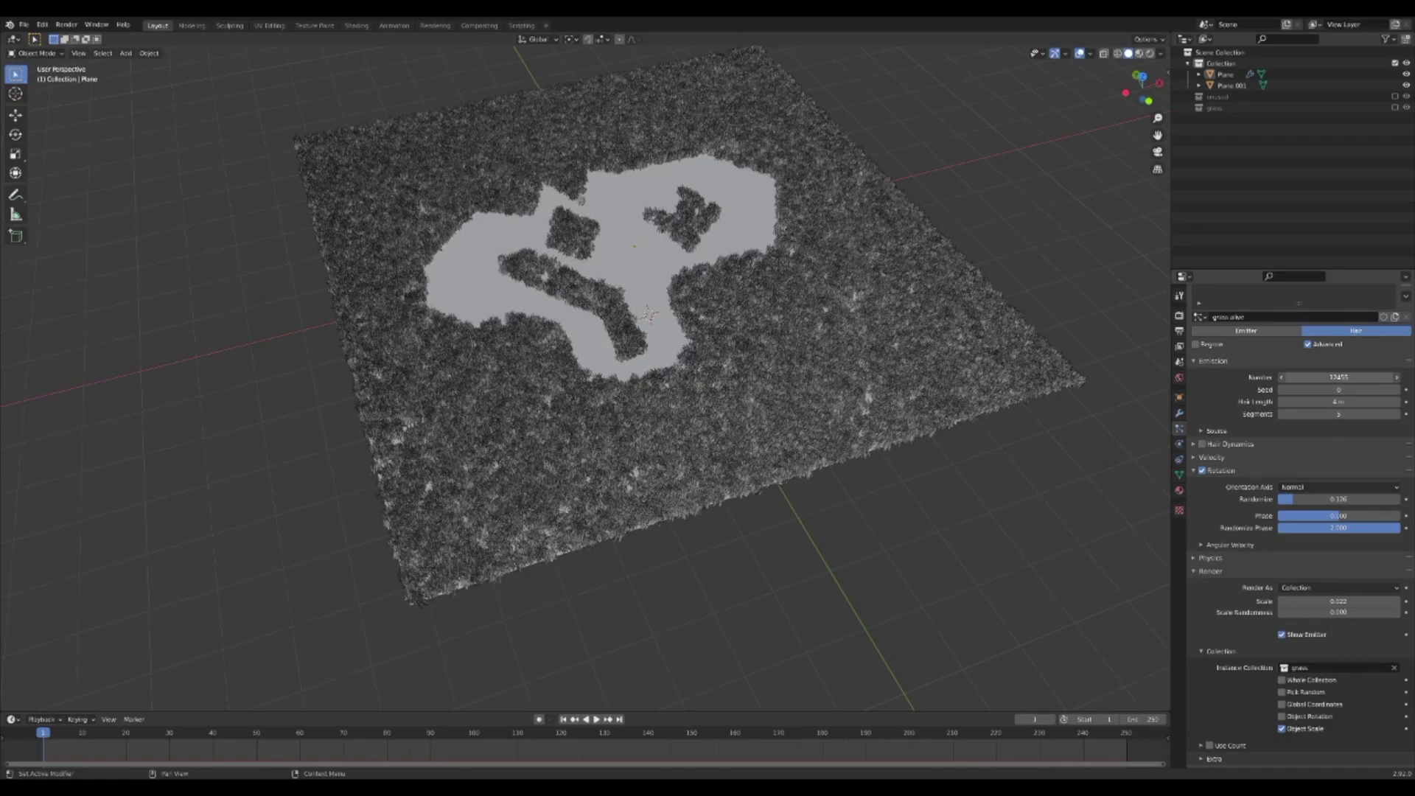
scroll(913, 334, "up", 5)
middle_click_drag(912, 334, 715, 370)
scroll(765, 317, "down", 6)
scroll(765, 317, "down", 4)
scroll(800, 324, "up", 1)
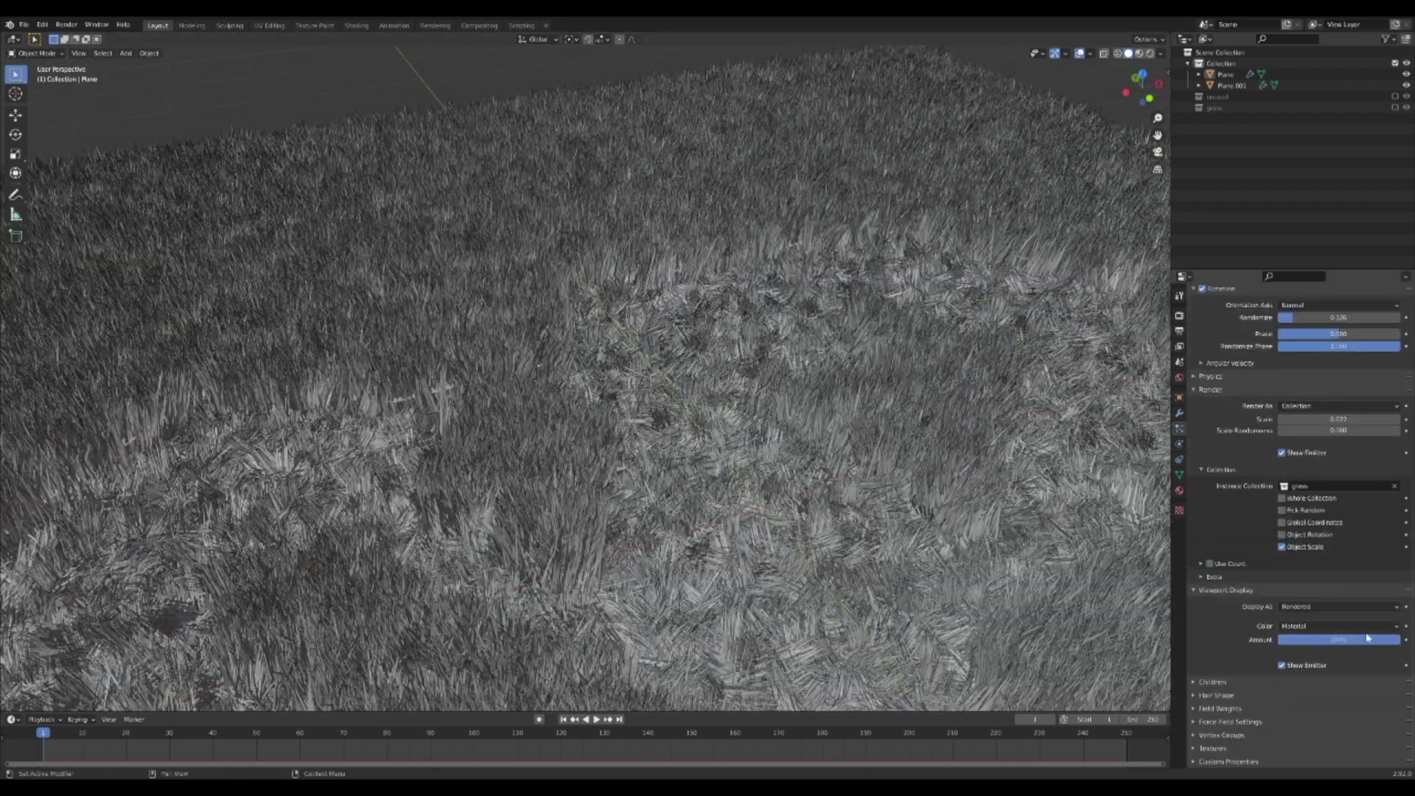
Reduce the outer plane's particle viewport display amount to 1%
left_click_drag(1368, 639, 1251, 639)
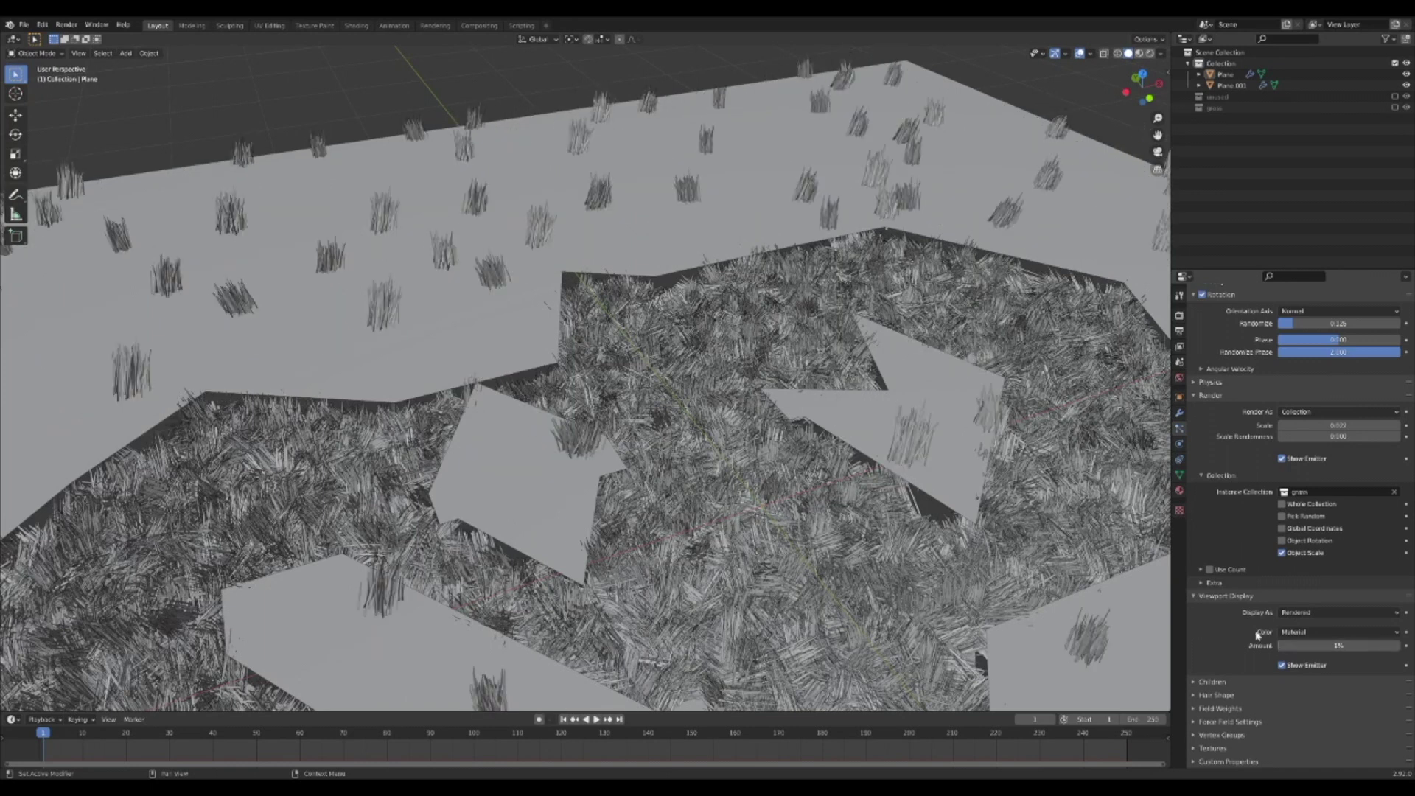
scroll(956, 438, "down", 5)
middle_click_drag(956, 438, 738, 420)
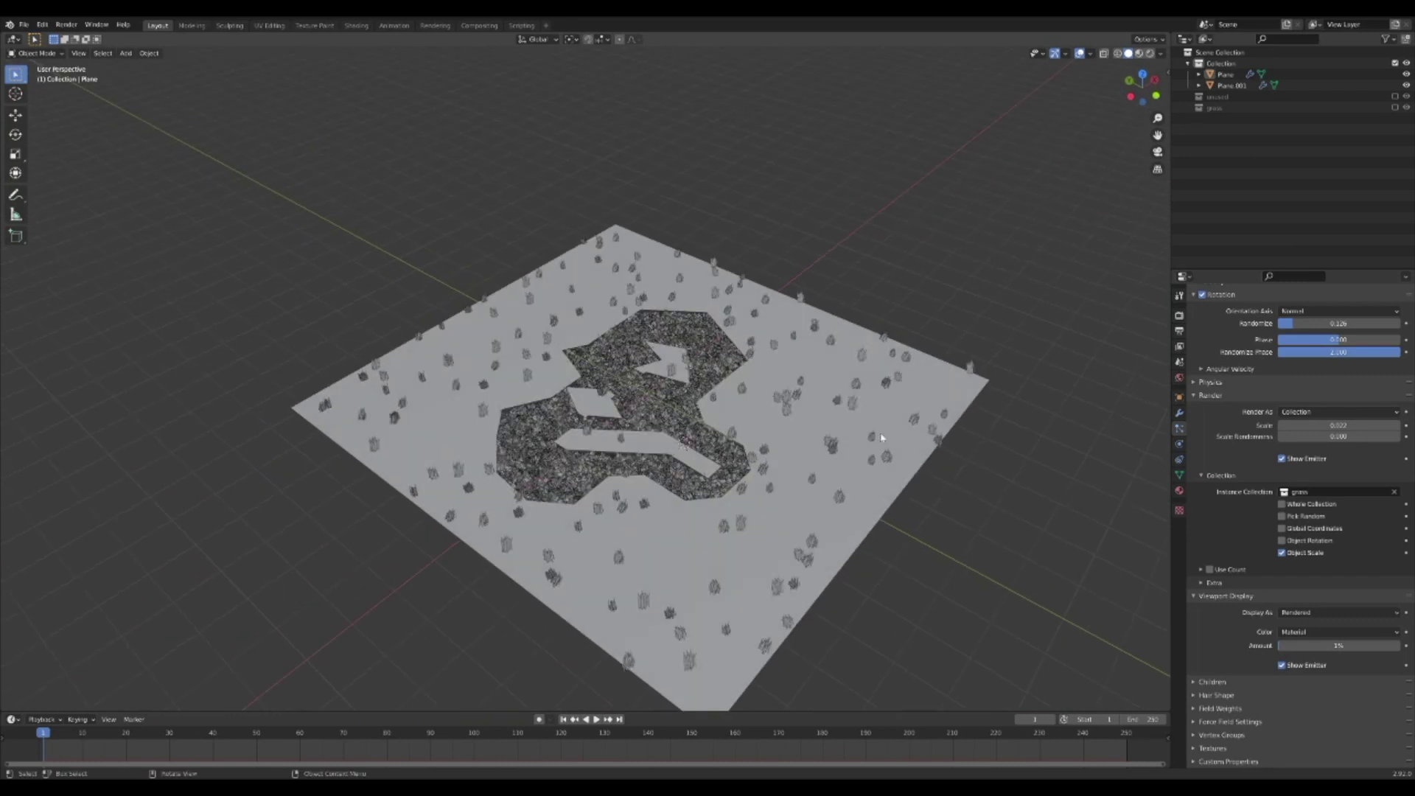
Enable rotation for the grass particles, set the orientation axis to Normal and randomize the rotation
left_click(629, 411)
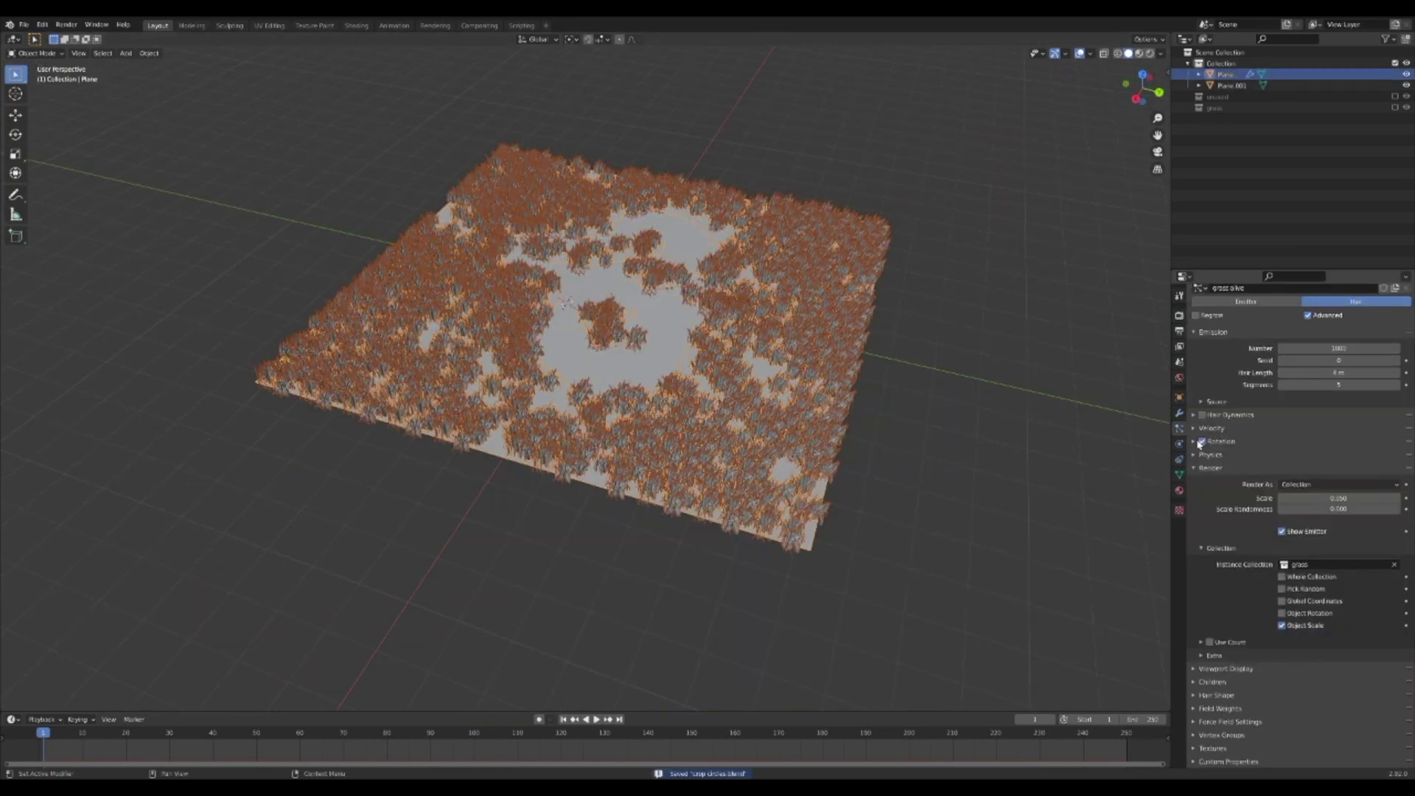
left_click(1200, 443)
left_click(1320, 457)
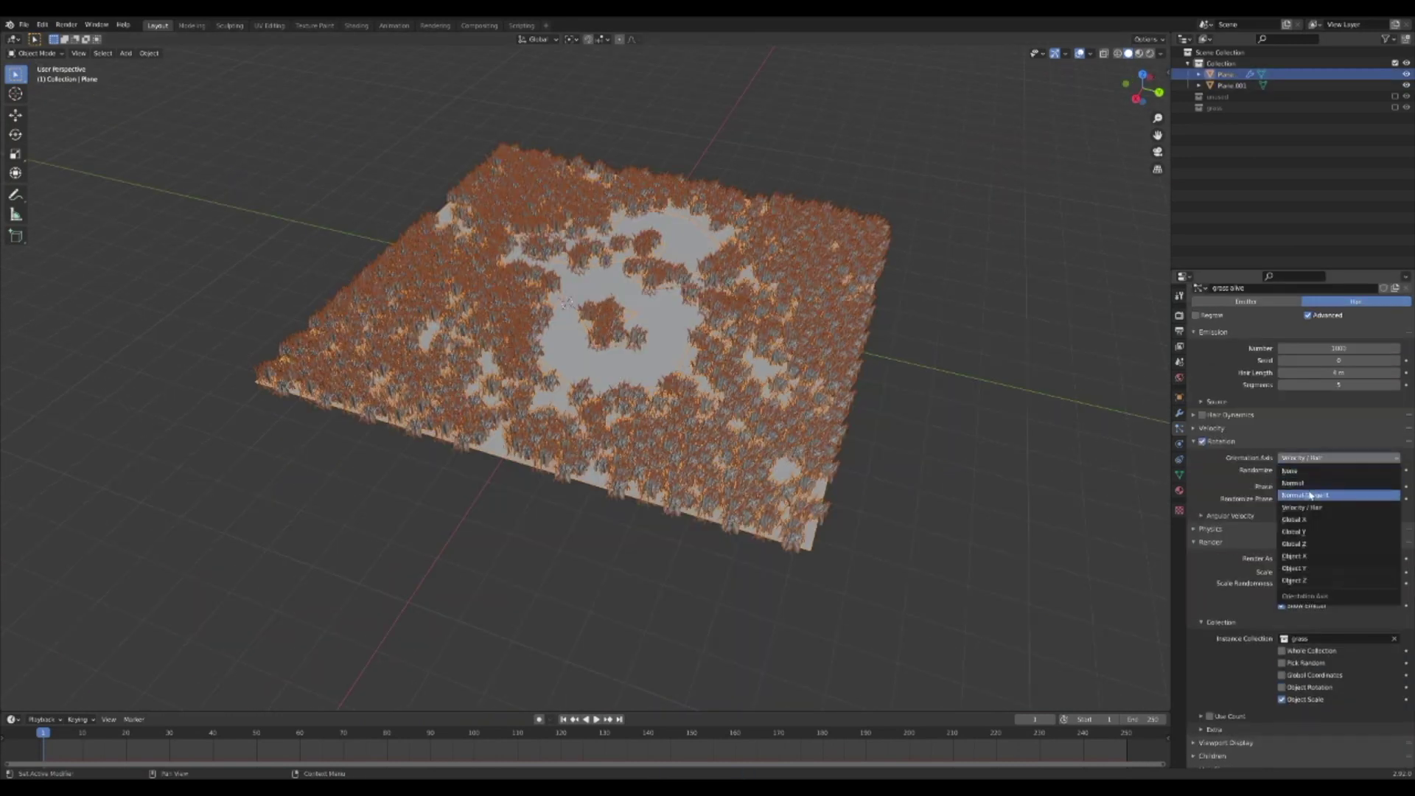
left_click(1320, 473)
left_click_drag(1307, 473, 1326, 498)
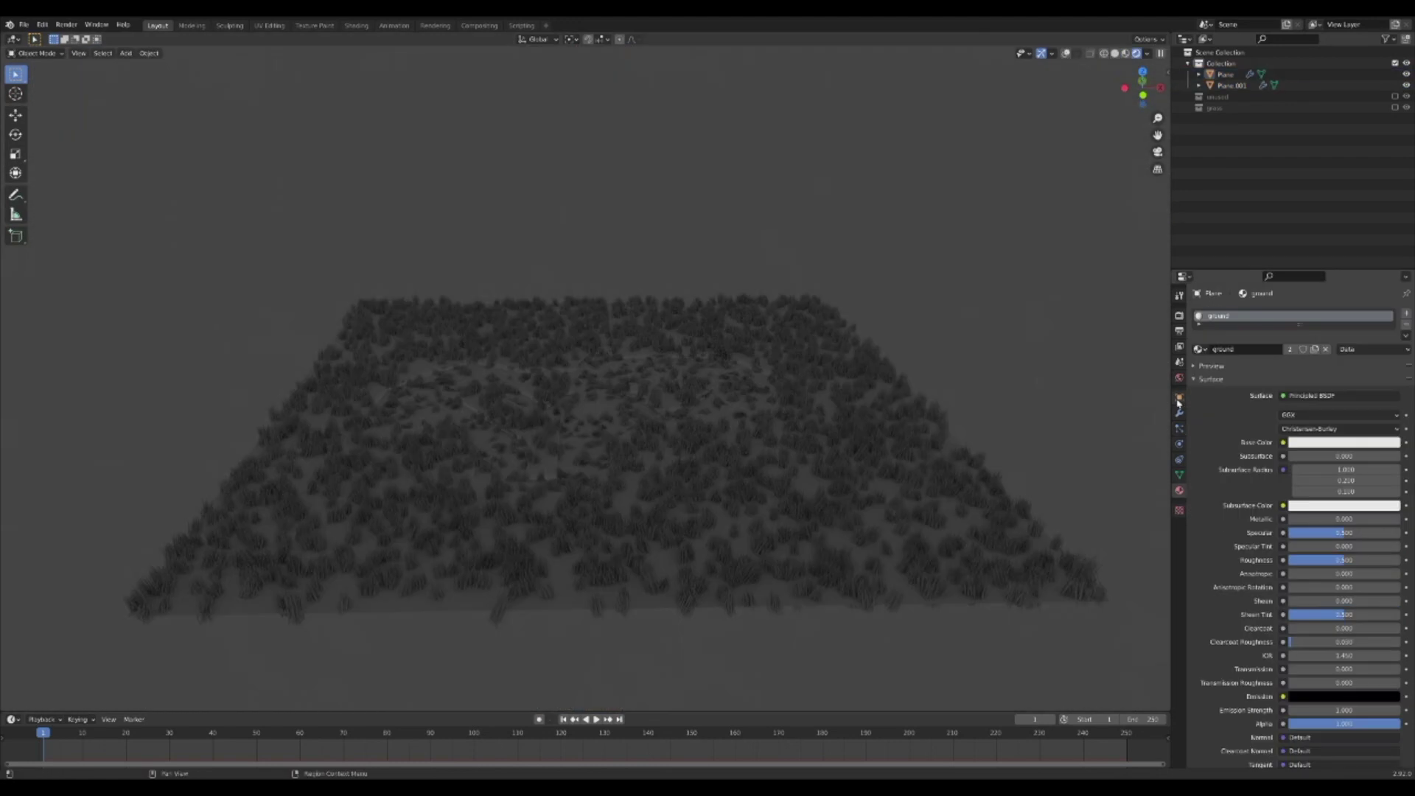
Assign an Environment Texture to the world background colour
left_click(1179, 410)
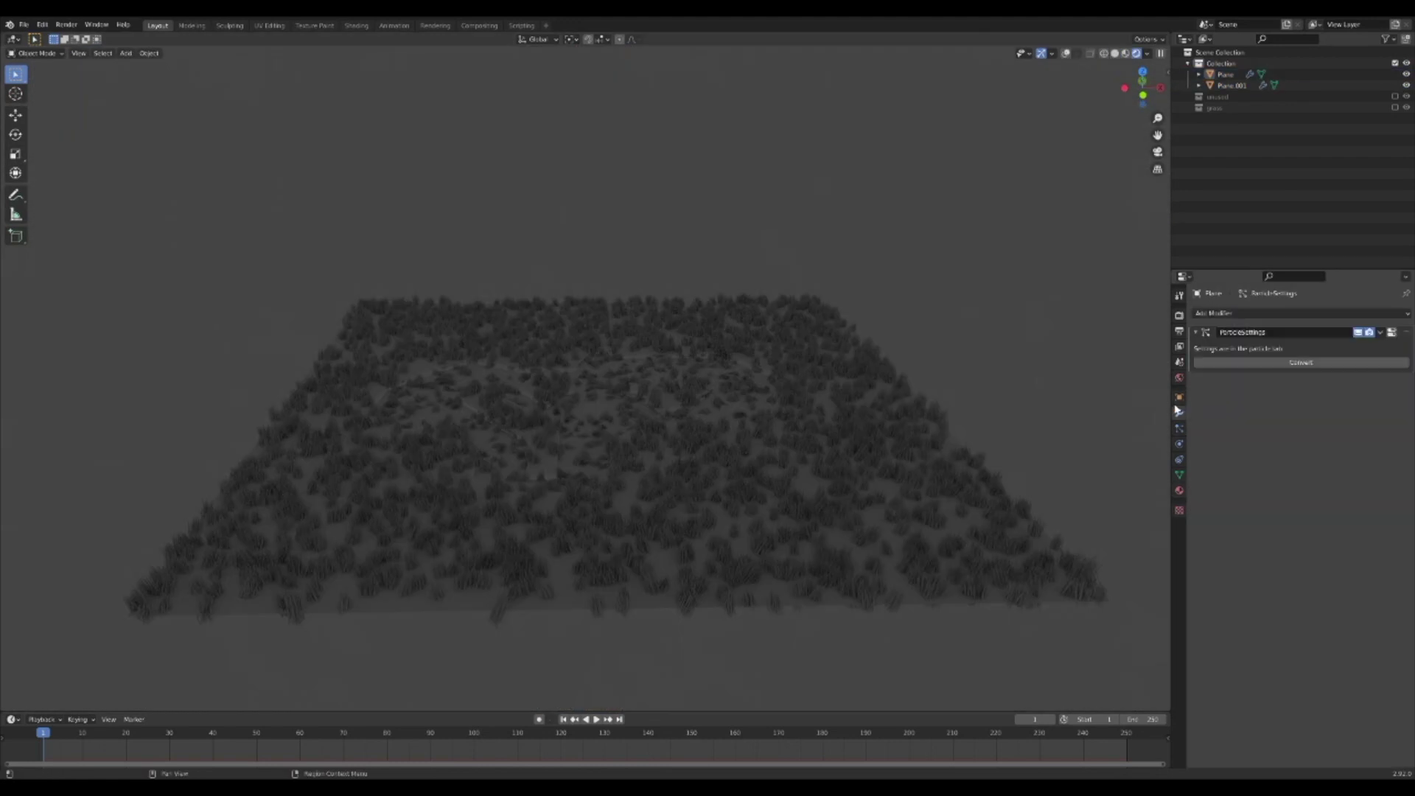
left_click(1179, 397)
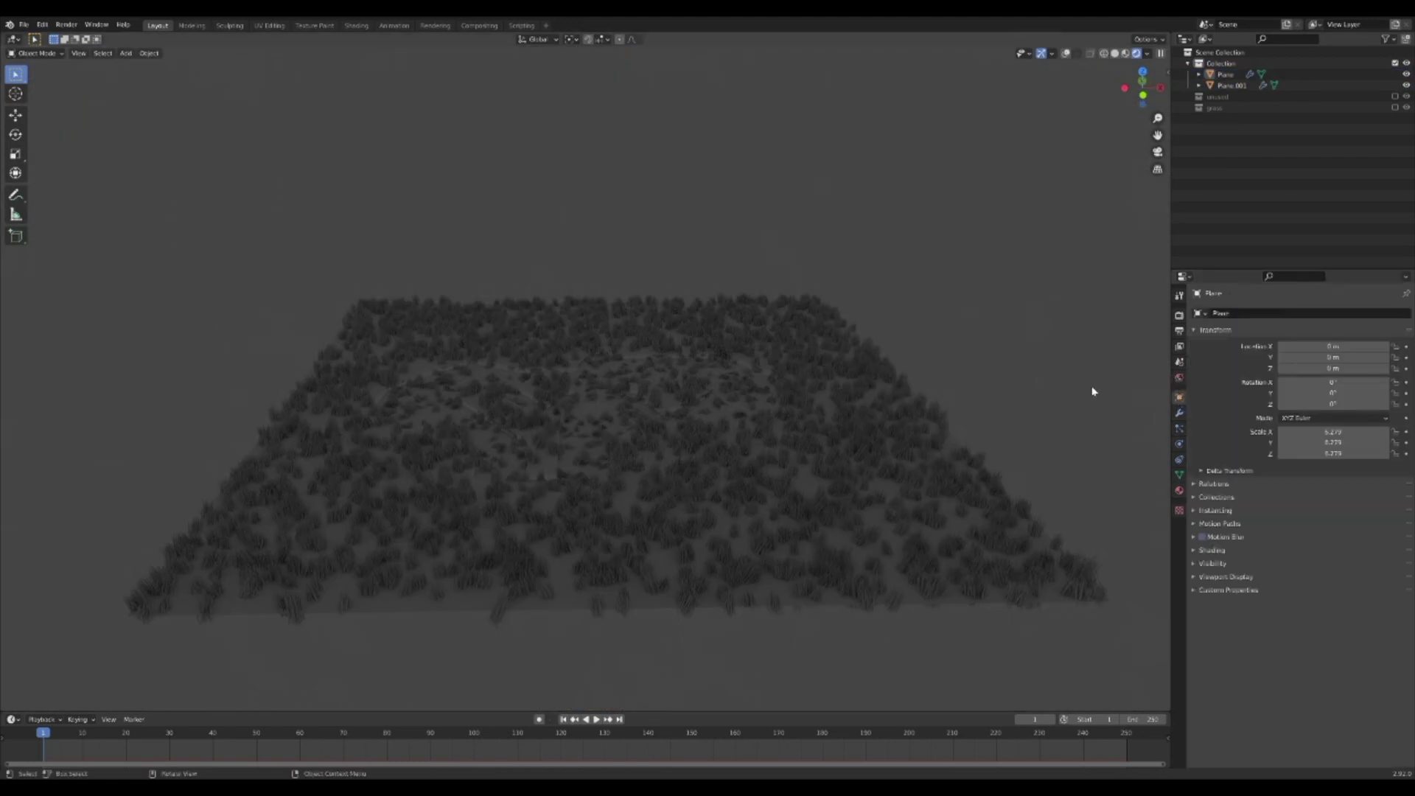
left_click(1180, 377)
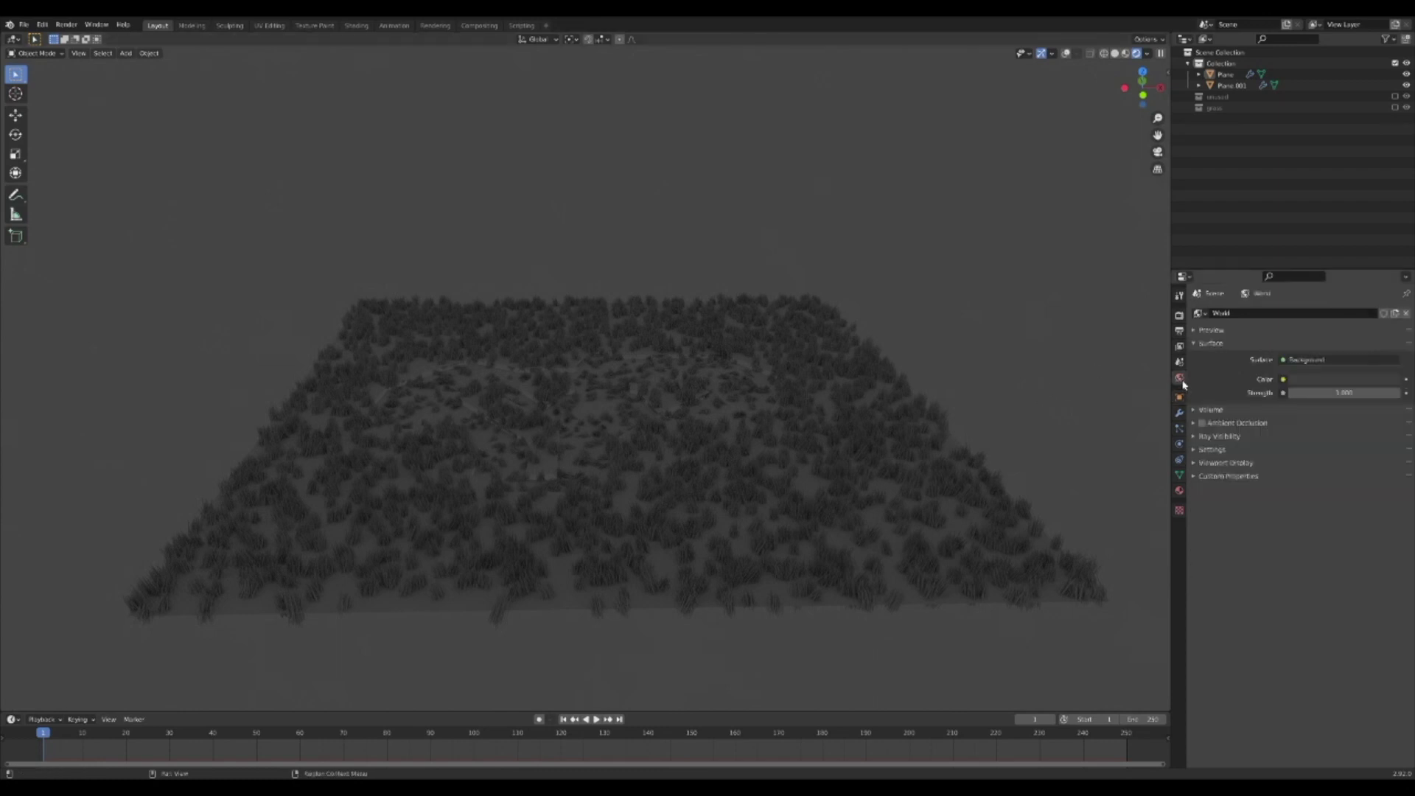
left_click(1283, 379)
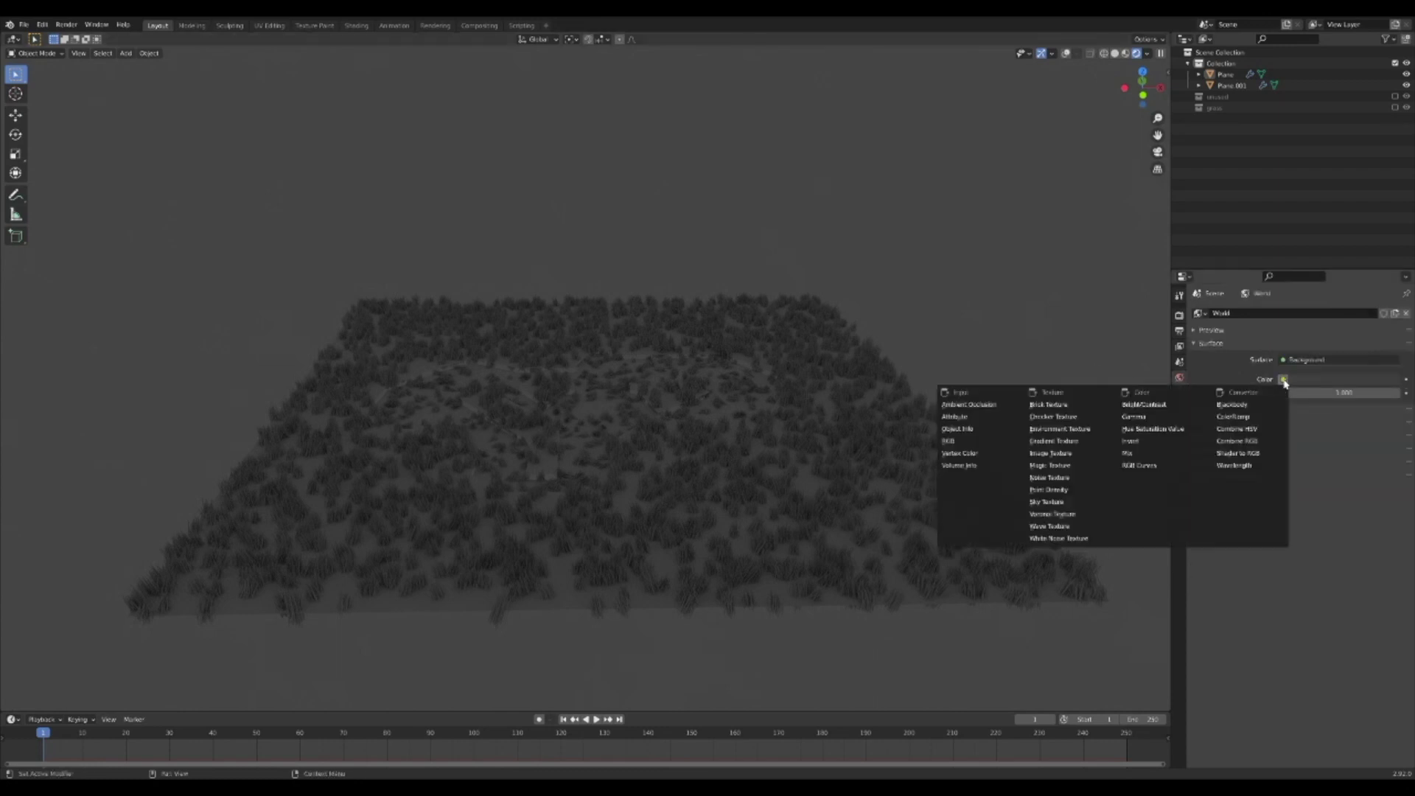
left_click(1057, 434)
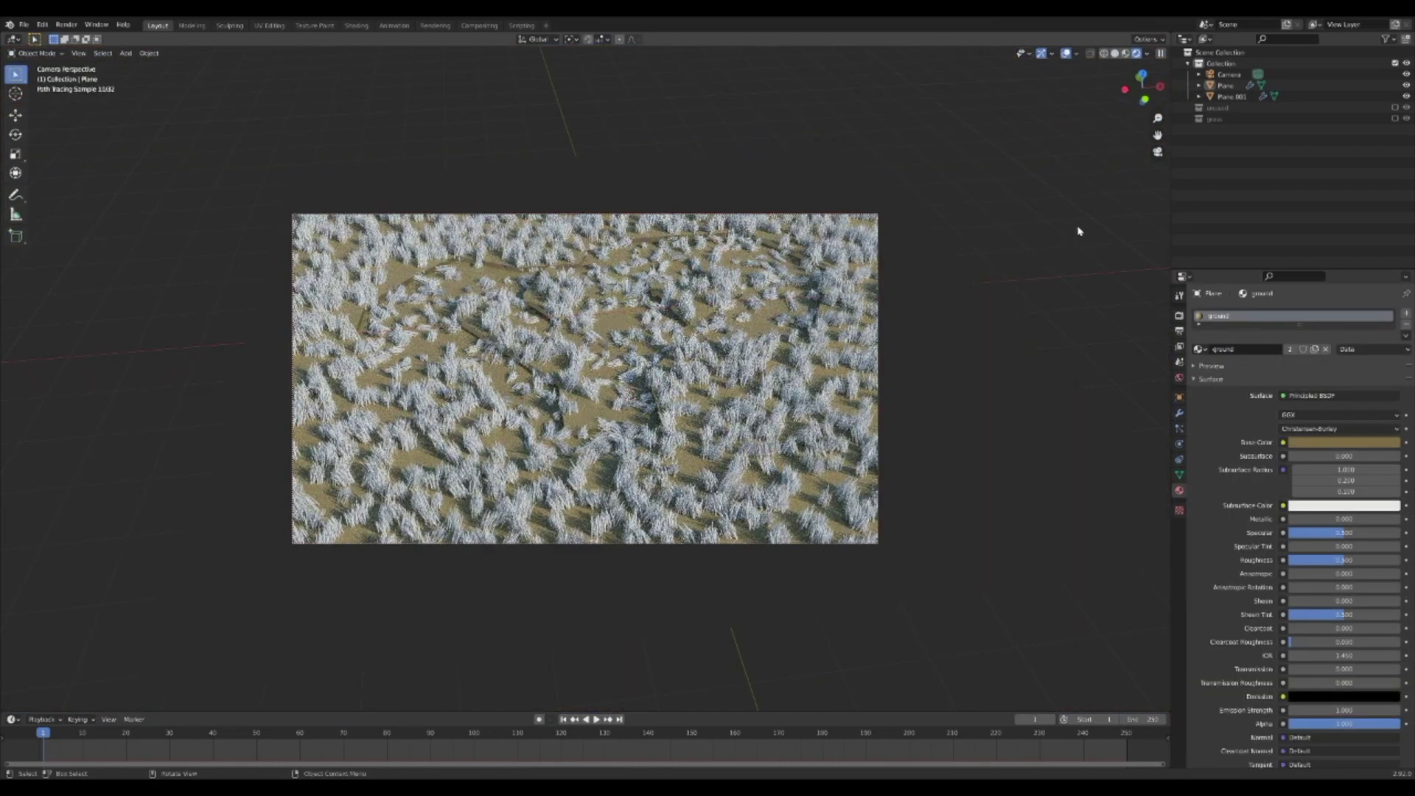
Raise the ground material's roughness, and switch the timeline area to the Shader Editor for the grass material
left_click_drag(1344, 560, 1373, 560)
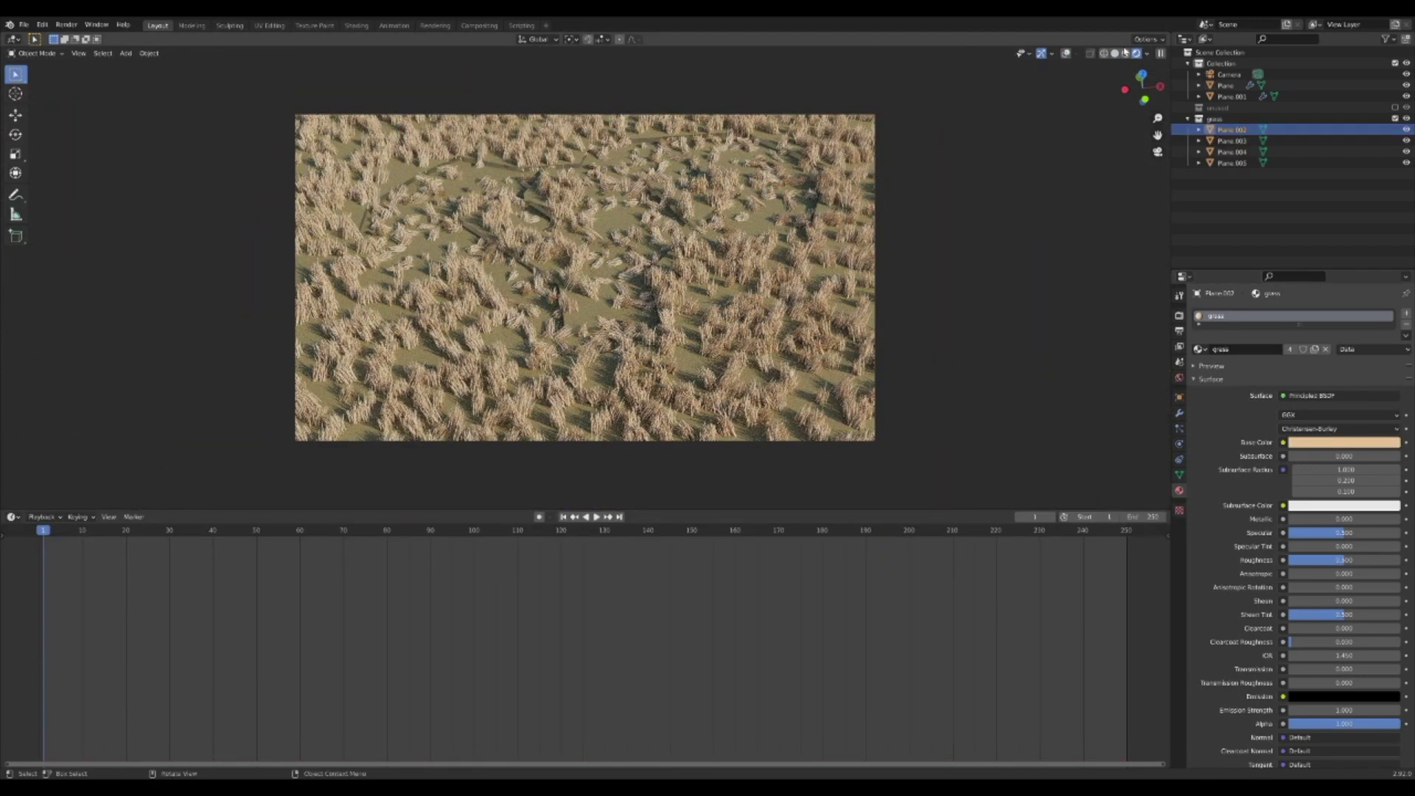
left_click(13, 517)
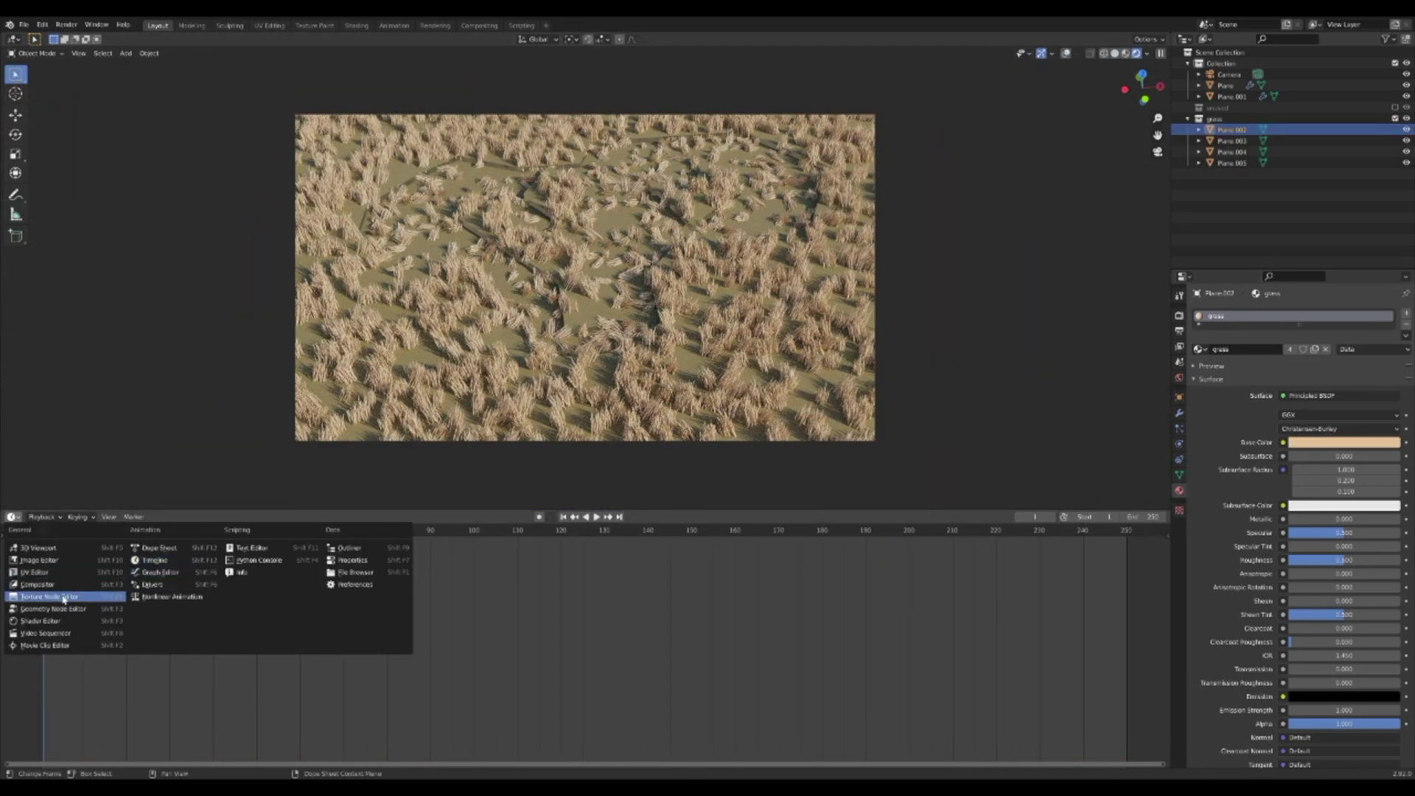
left_click(41, 621)
Add an Object Info node to the left of the Principled BSDF in the grass material
key("shift+a")
left_click(331, 618)
type("obj")
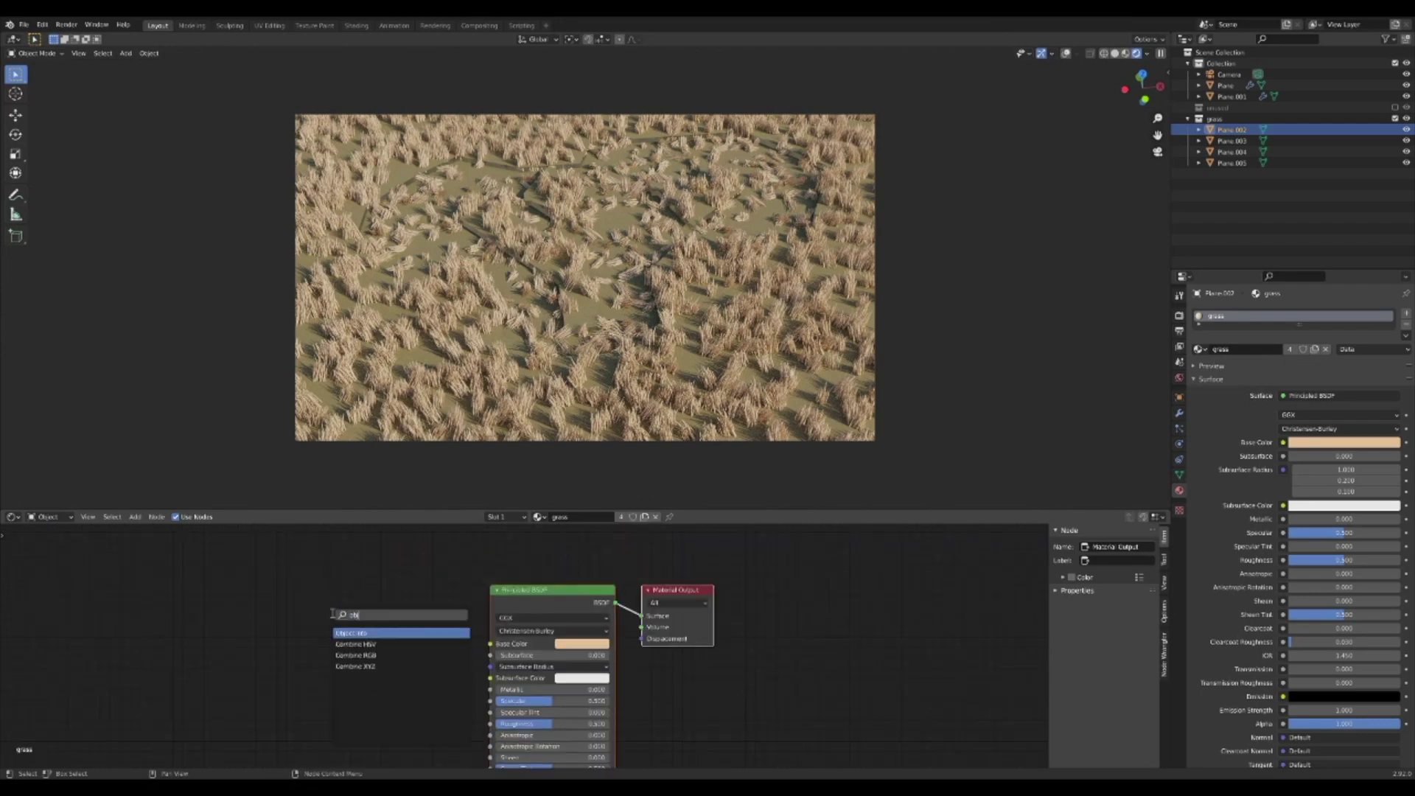
key("Return")
left_click(122, 613)
Add a ColorRamp node beside Object Info and connect the Random output to the ramp's Fac input
key("shift+a")
left_click(322, 633)
type("col")
key("Return")
left_click_drag(196, 644, 280, 666)
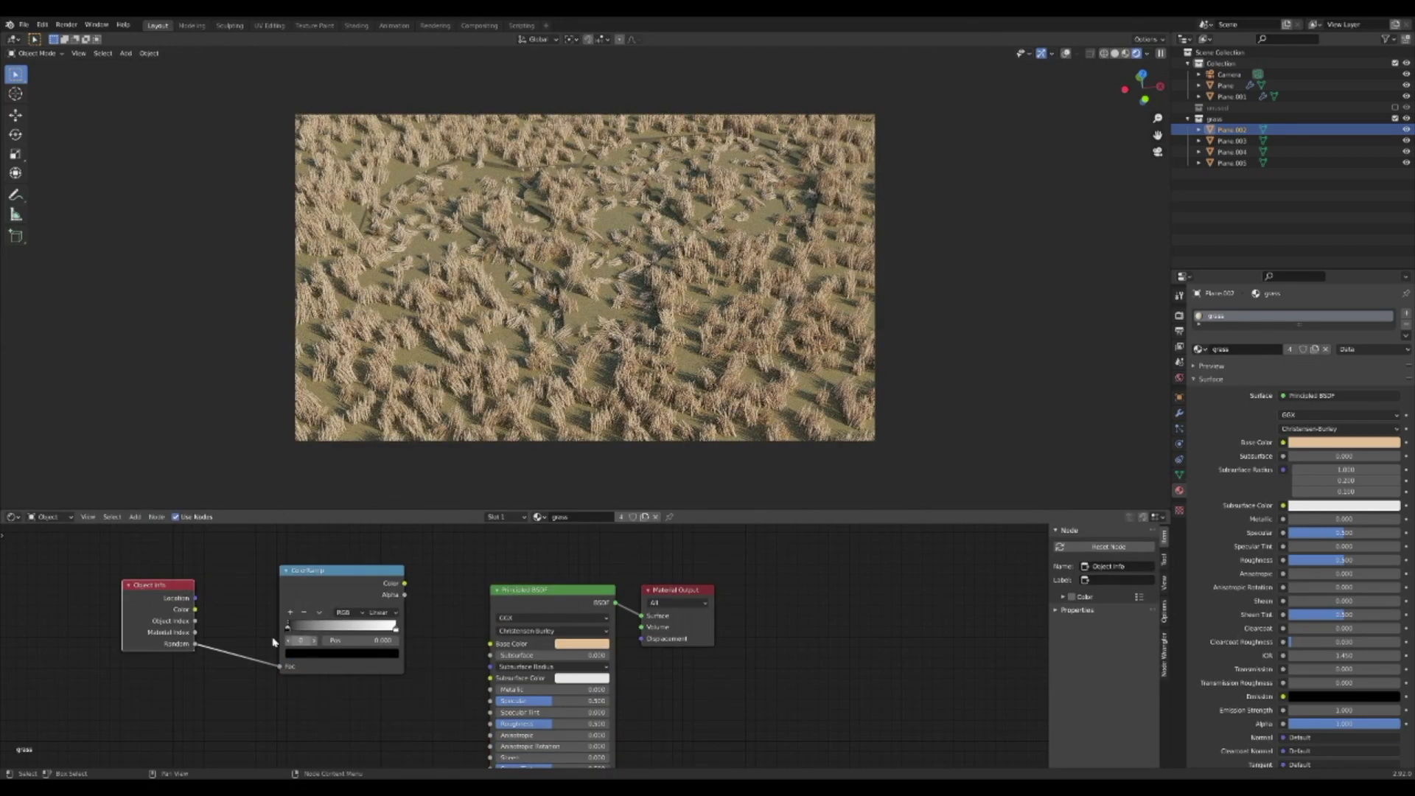
Paste the tan grass colour into the ramp's first stop and connect its Color output to Base Color
key("ctrl+v")
left_click_drag(405, 583, 492, 645)
Move the ramp's second stop to about 0.5, set the interpolation to Constant and colour the stop magenta
left_click_drag(396, 629, 342, 629)
left_click(383, 613)
left_click(391, 672)
left_click(342, 654)
left_click(355, 567)
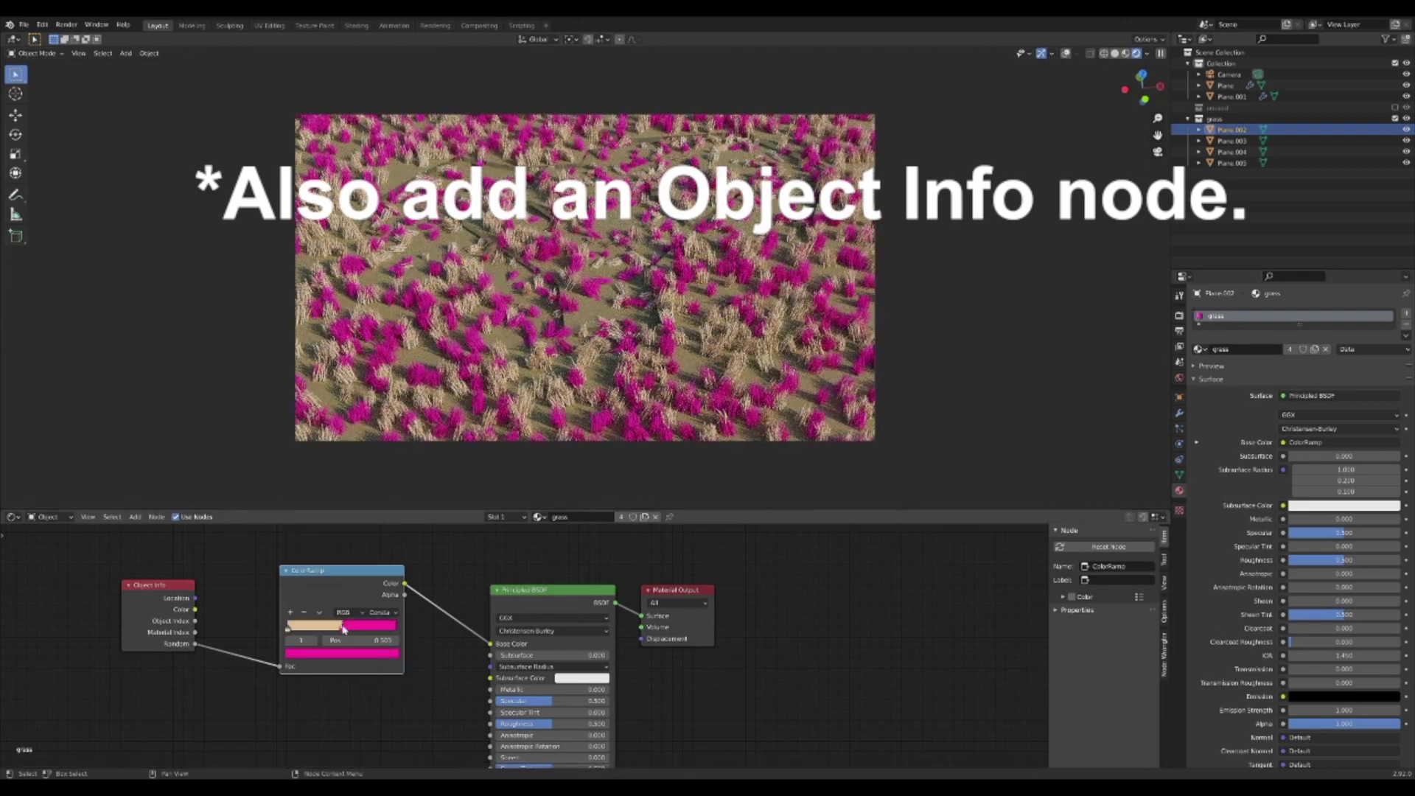
Set the ramp interpolation to Ease, move the second stop to the far end and colour it pale yellow
left_click(381, 613)
left_click(385, 625)
left_click_drag(343, 628, 397, 627)
left_click(342, 653)
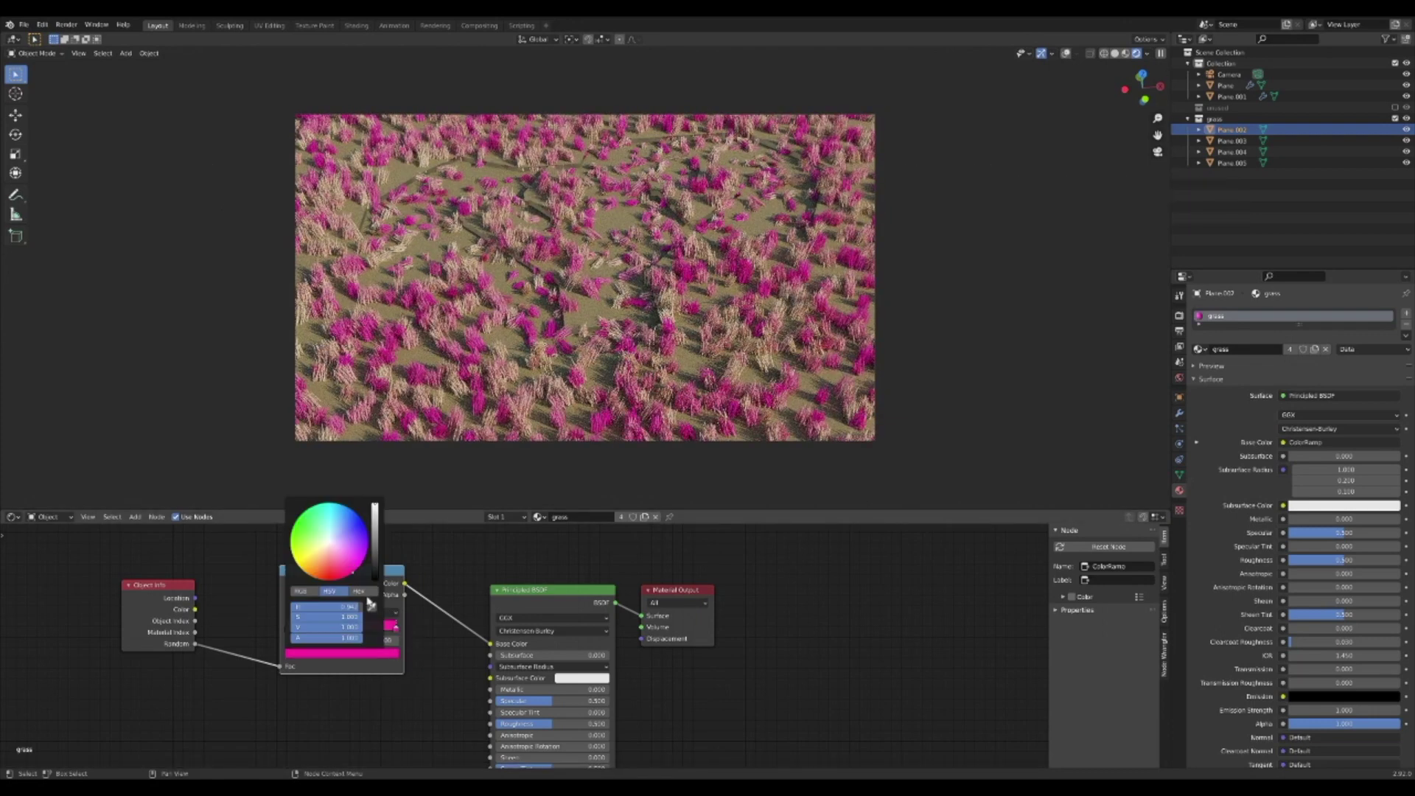
left_click(317, 563)
Move the yellow stop near the ramp's middle and give the end stop a darker, muted tan colour
left_click_drag(395, 628, 345, 631)
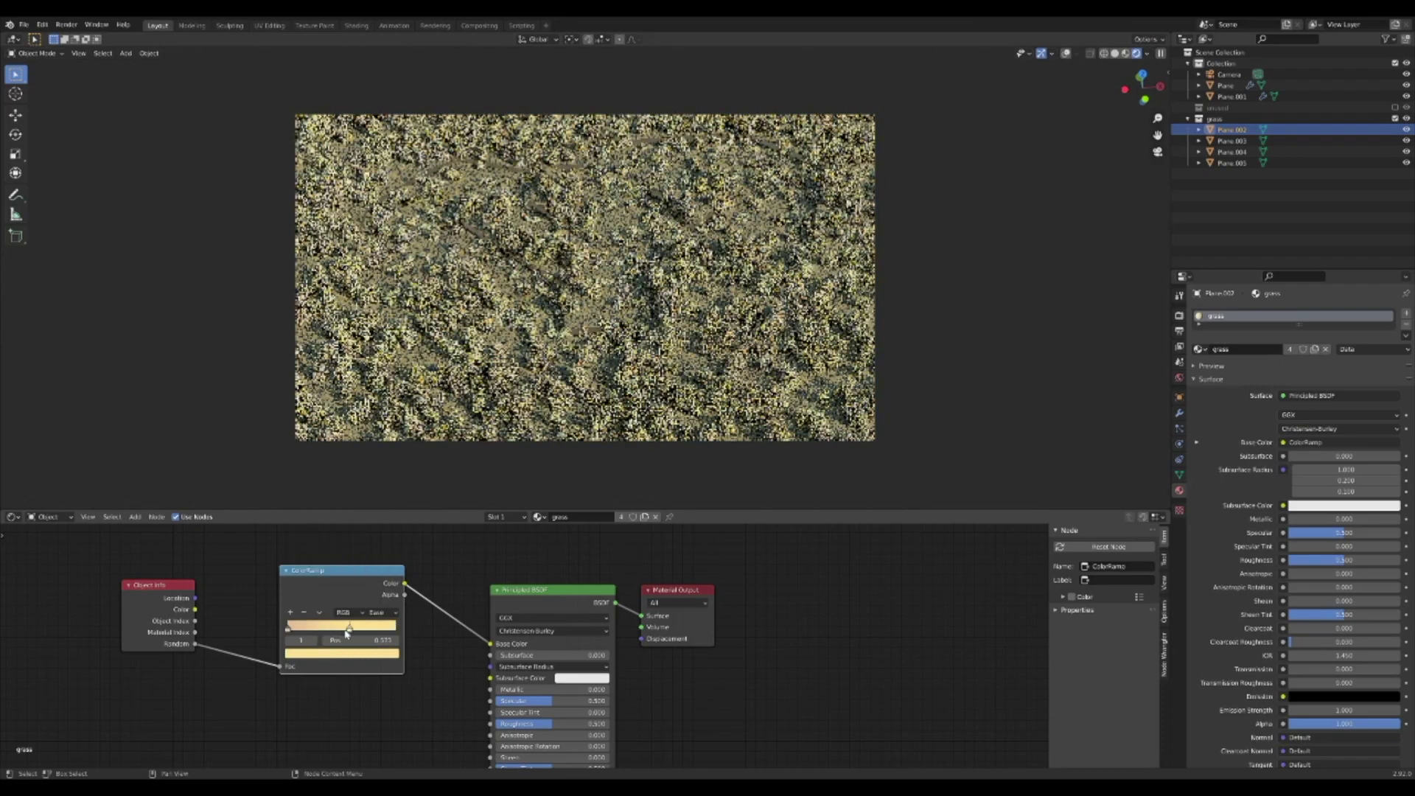
left_click(374, 653)
left_click_drag(375, 510, 374, 520)
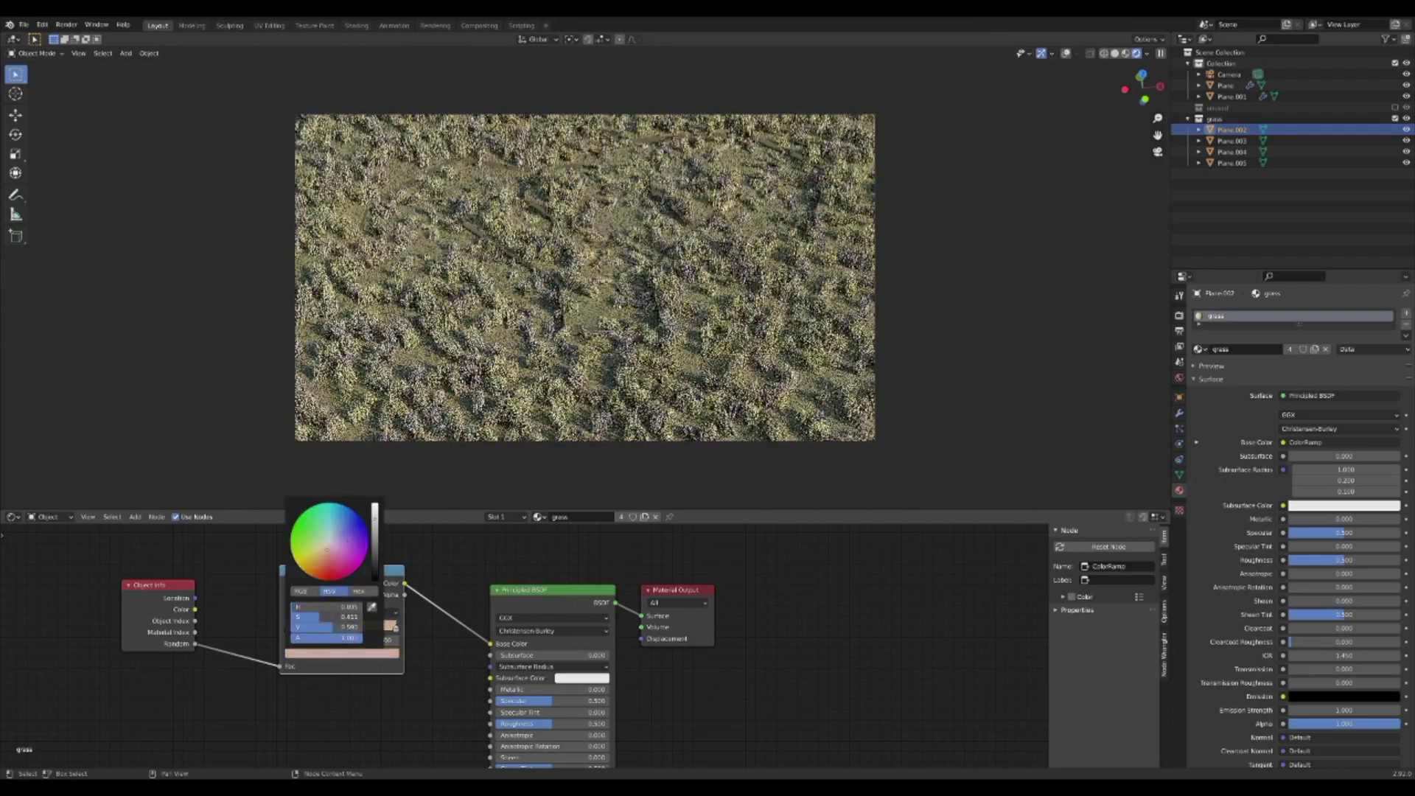
left_click_drag(327, 549, 375, 519)
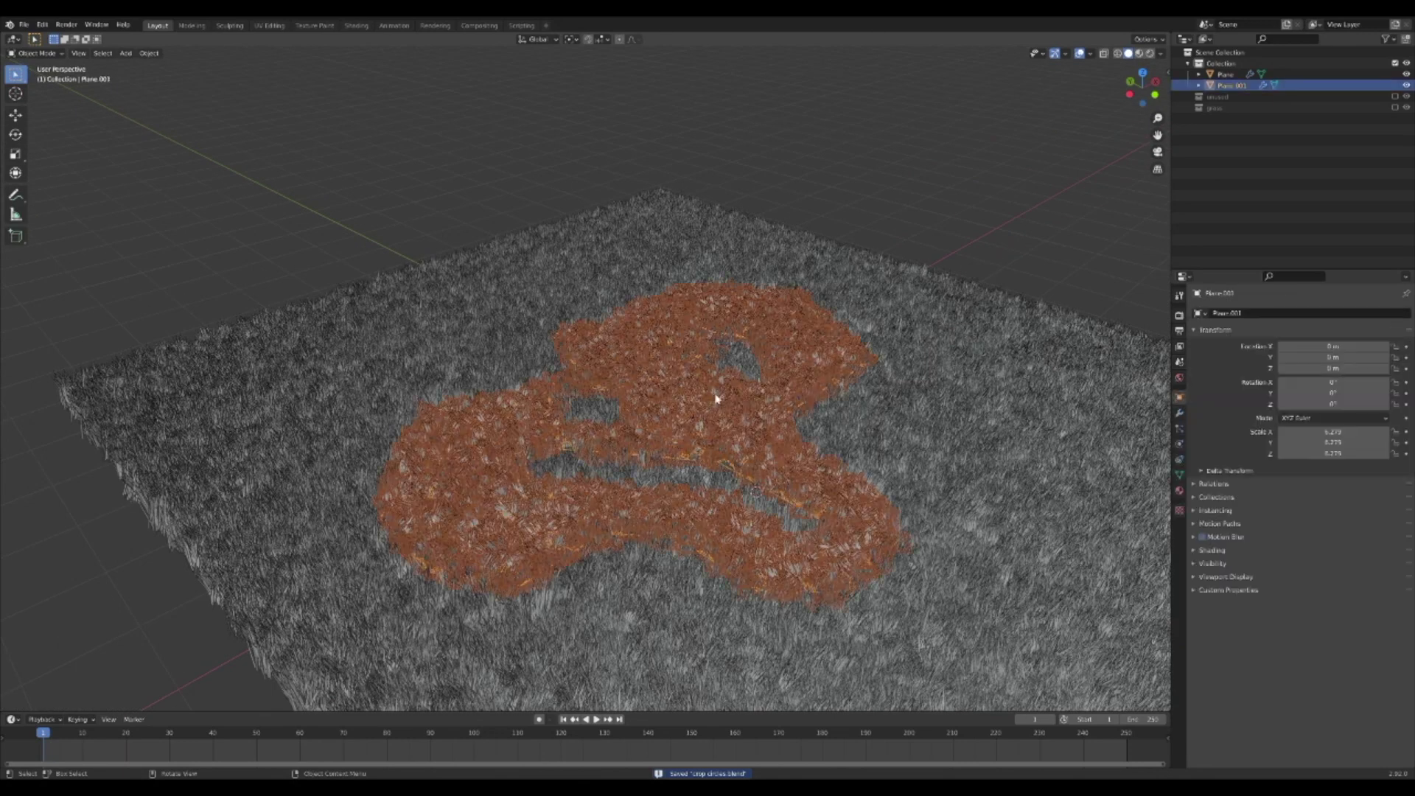
Lower the crop-circle pattern plane along Z by about 0.16 m
key("g")
key("z")
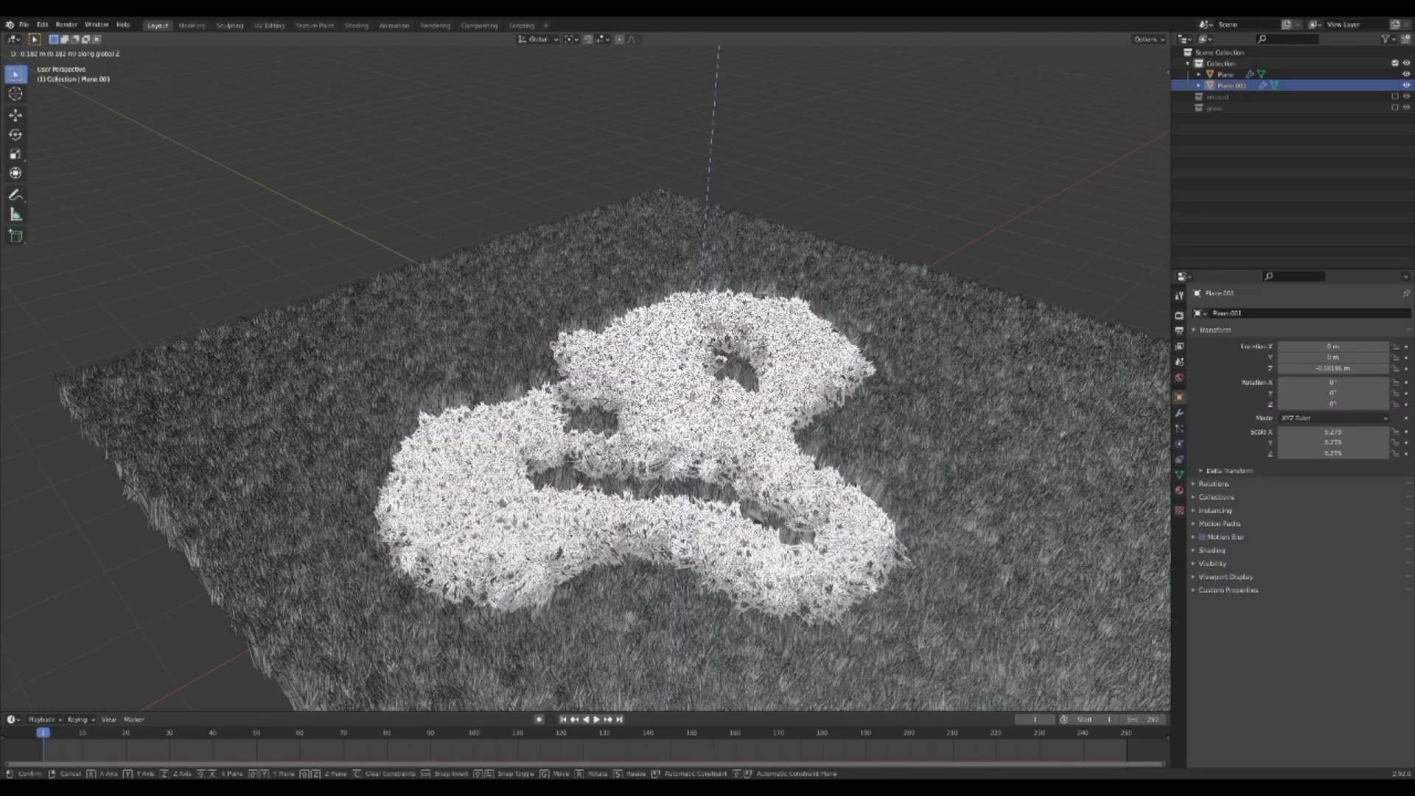
key("Return")
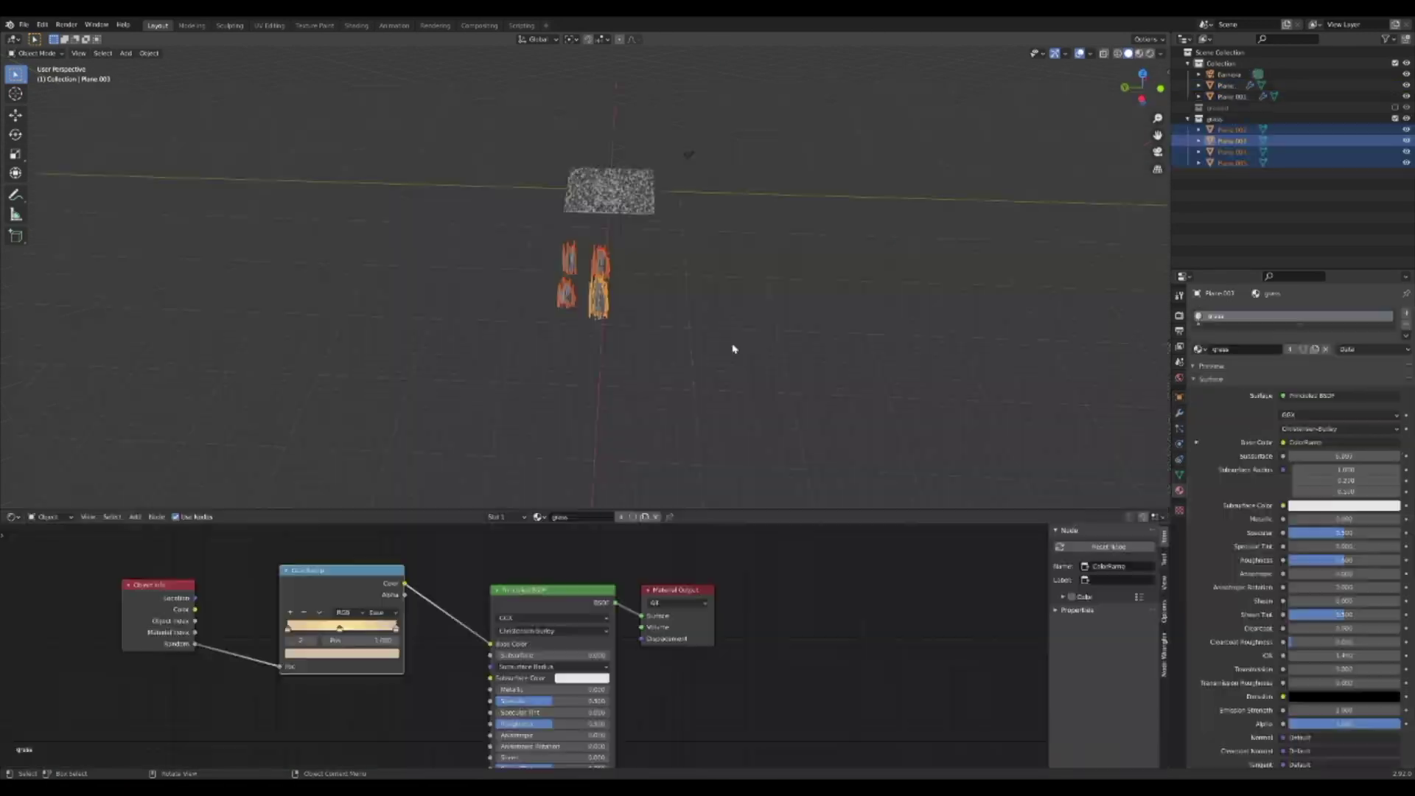
Duplicate the four selected grass clumps and place the copies beside the originals along the Y axis
key("shift+d")
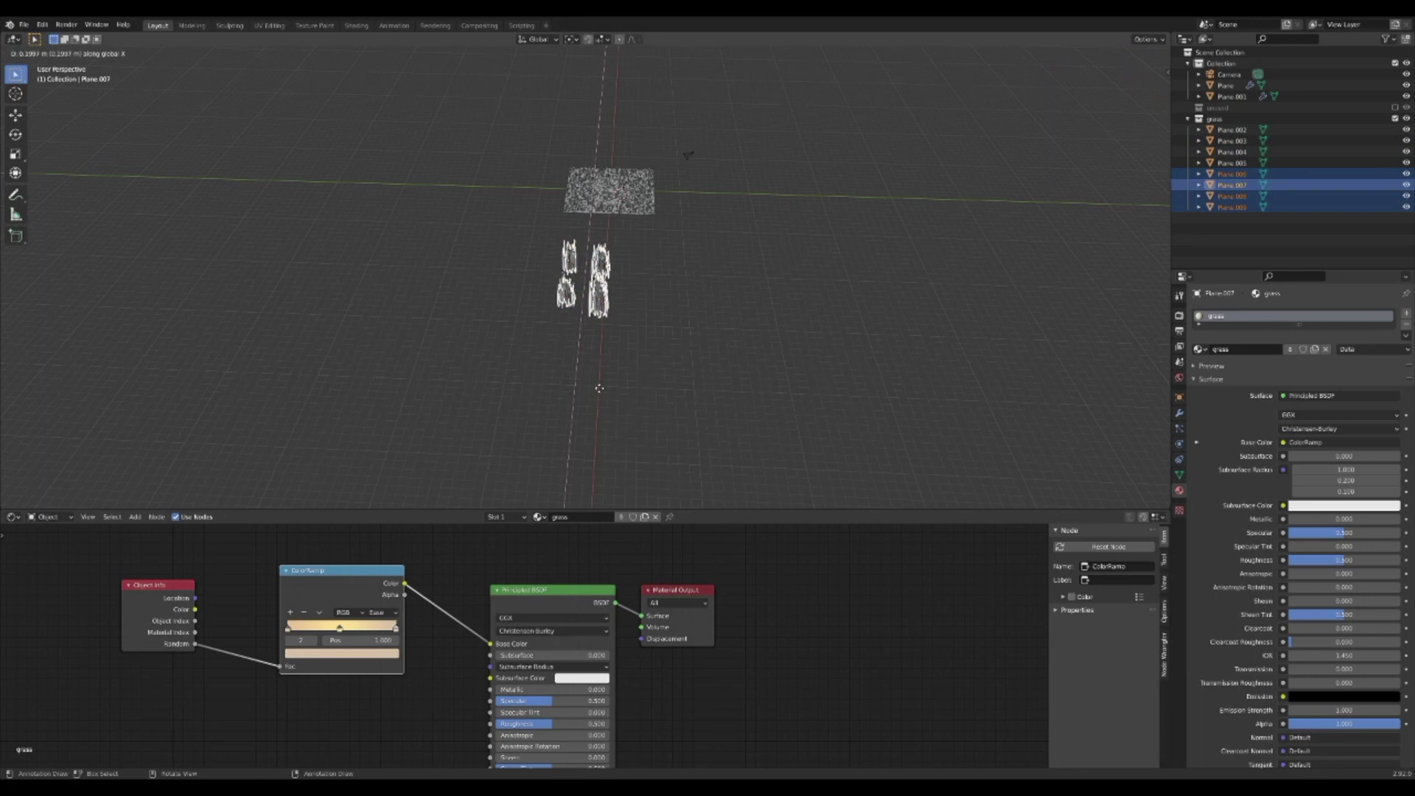
key("y")
left_click(600, 384)
Move the four duplicated grass clumps into a new collection named grass crushed
key("m")
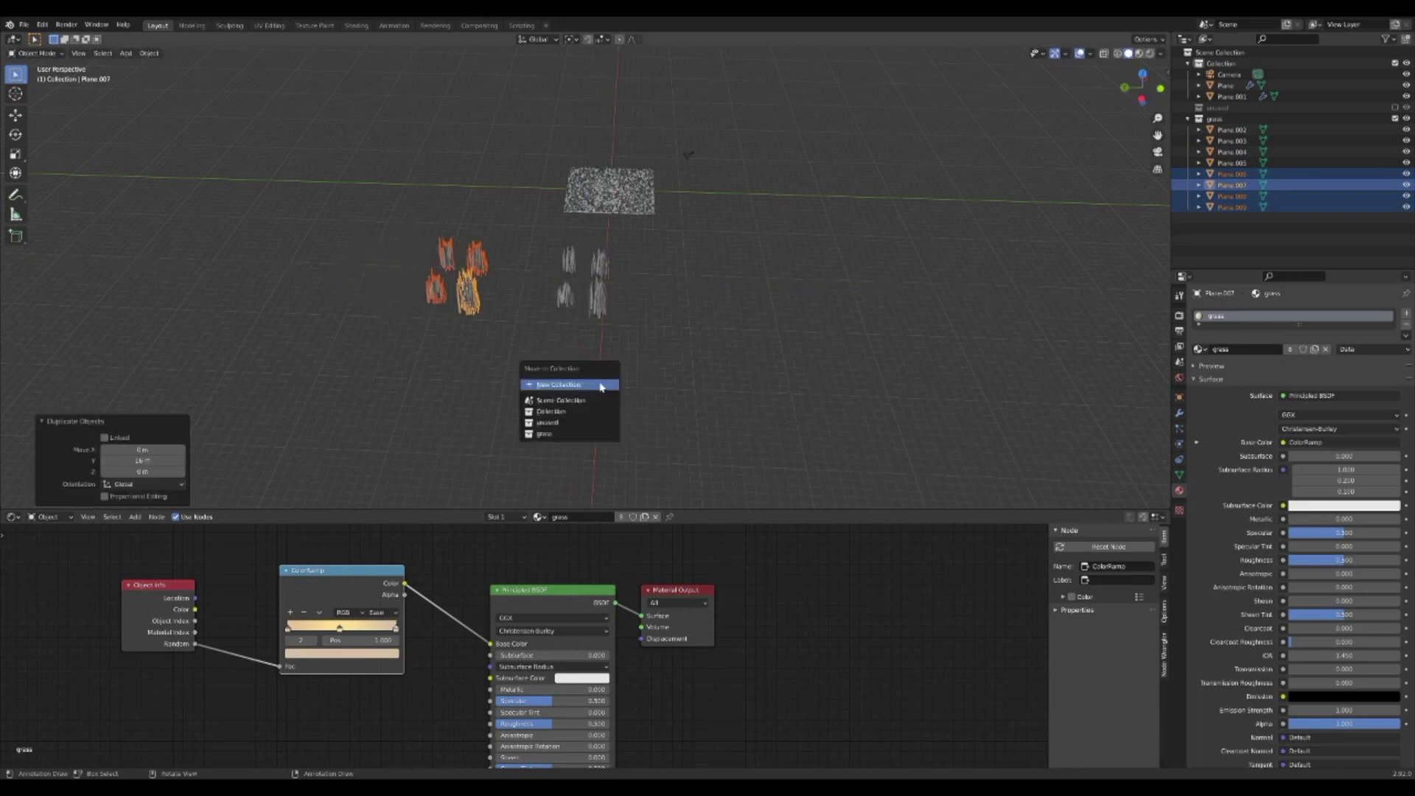
left_click(600, 385)
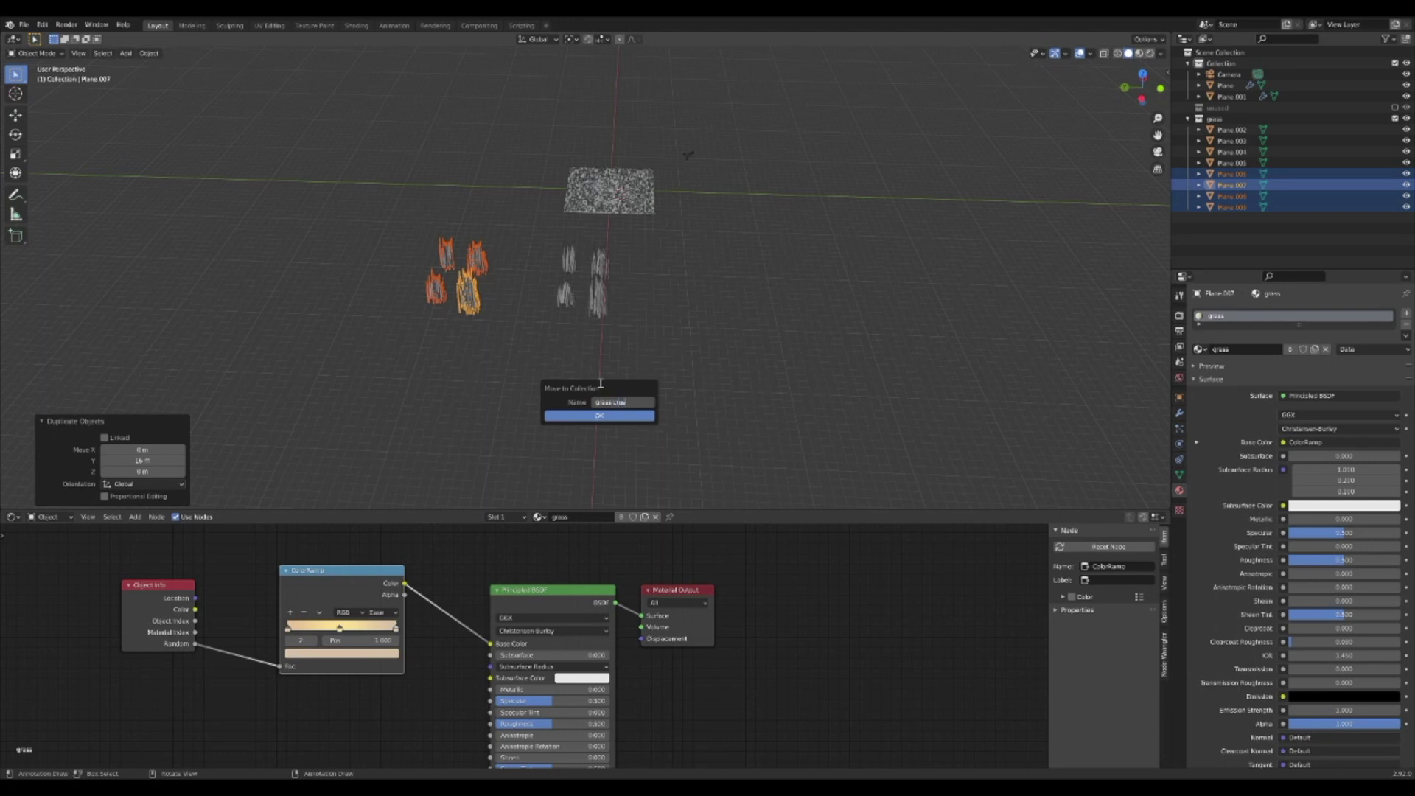
left_click(650, 416)
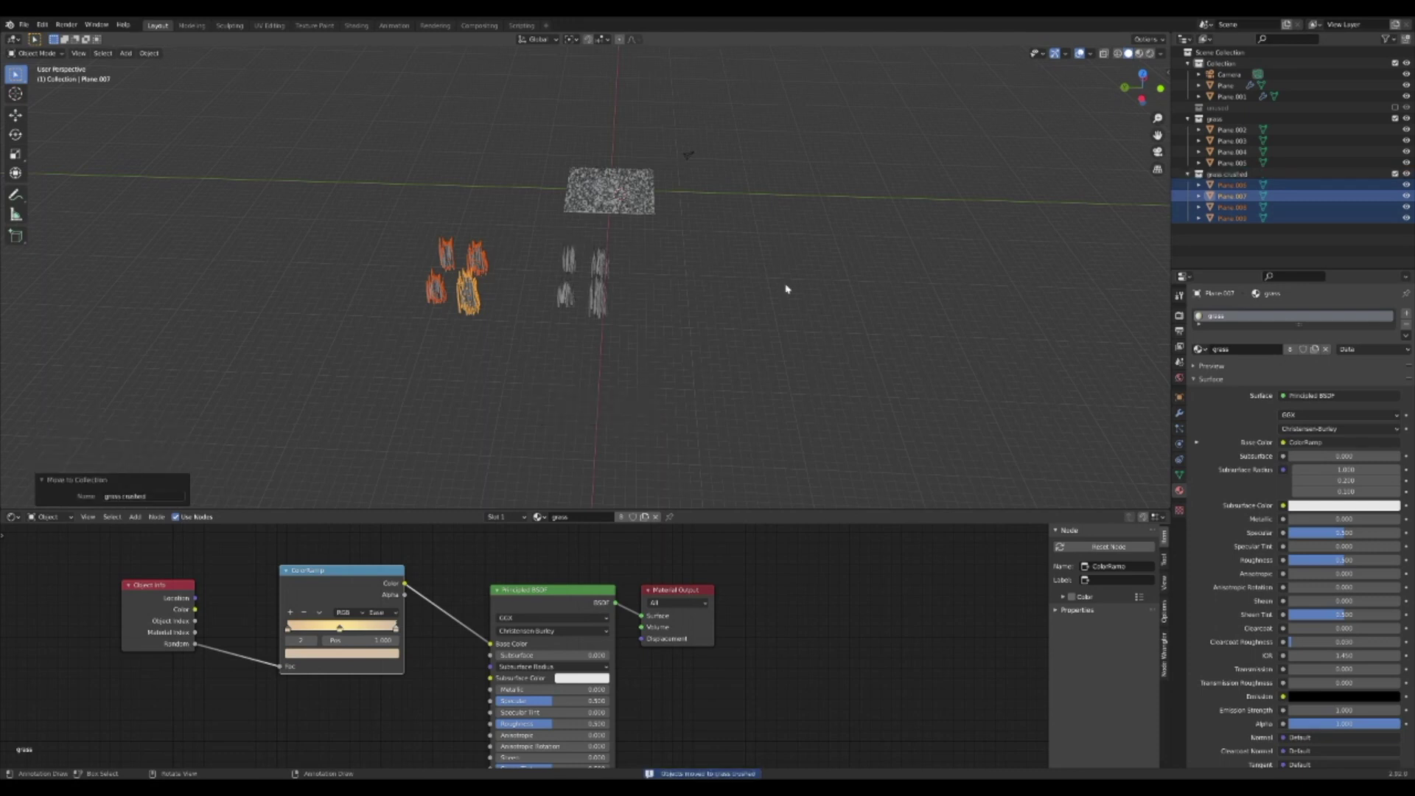
Give the duplicated grass clumps their own copy of the grass material, named grassdead
left_click(774, 458)
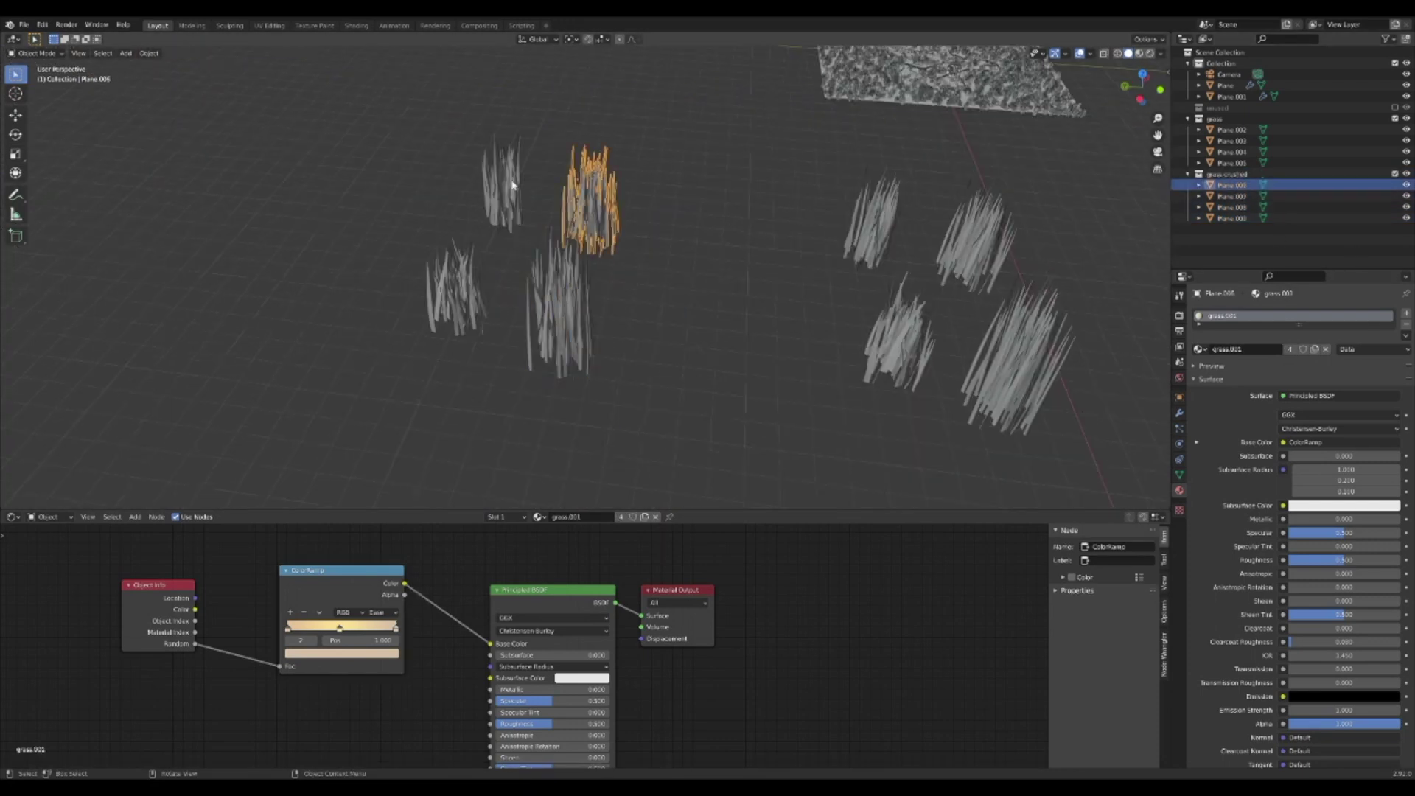
left_click(455, 284)
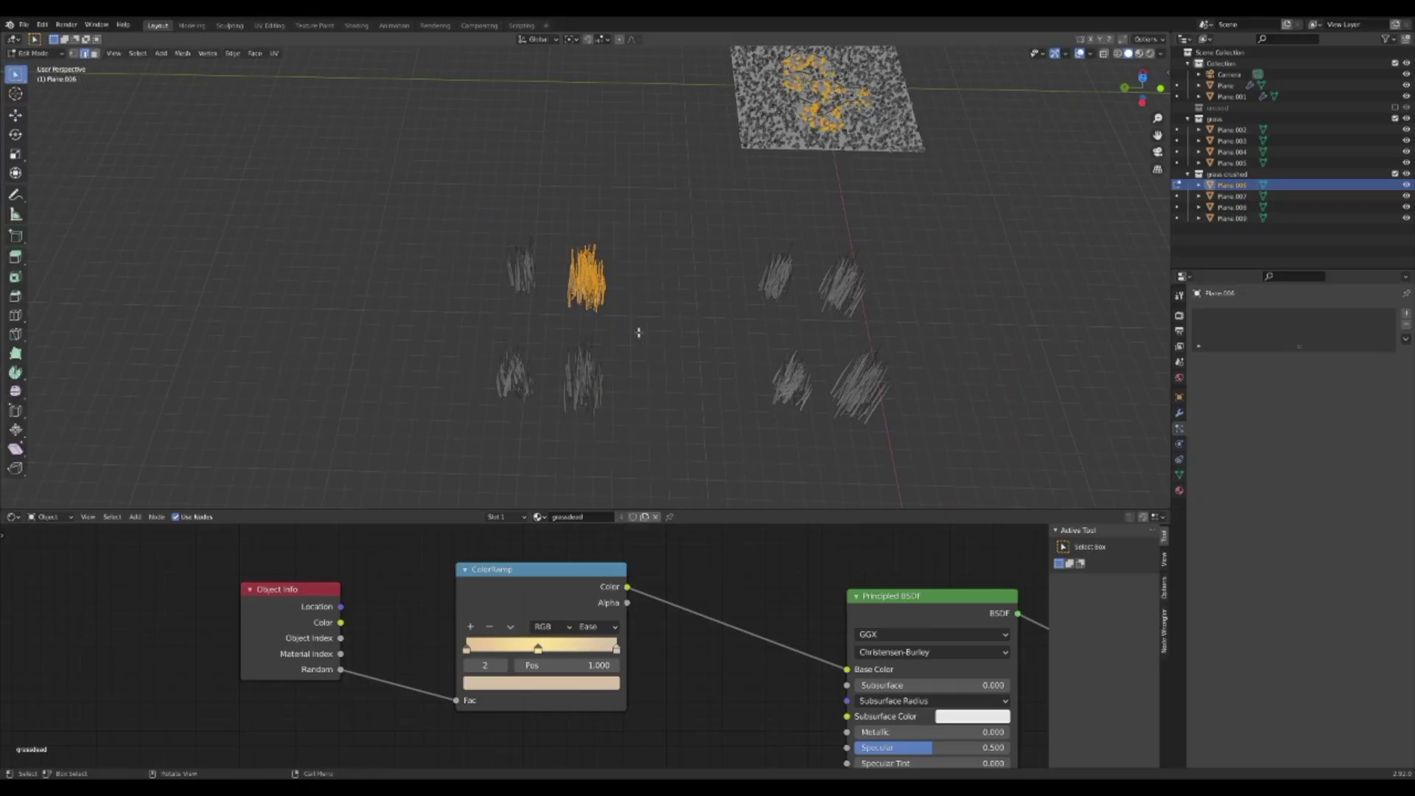
Rotate the mesh geometry of all four grass crushed clumps 90° about the global X axis, each around its individual origin
key("Tab")
left_click(582, 369, "shift")
left_click(524, 387, "shift")
left_click(521, 269, "shift")
middle_click_drag(520, 269, 665, 306)
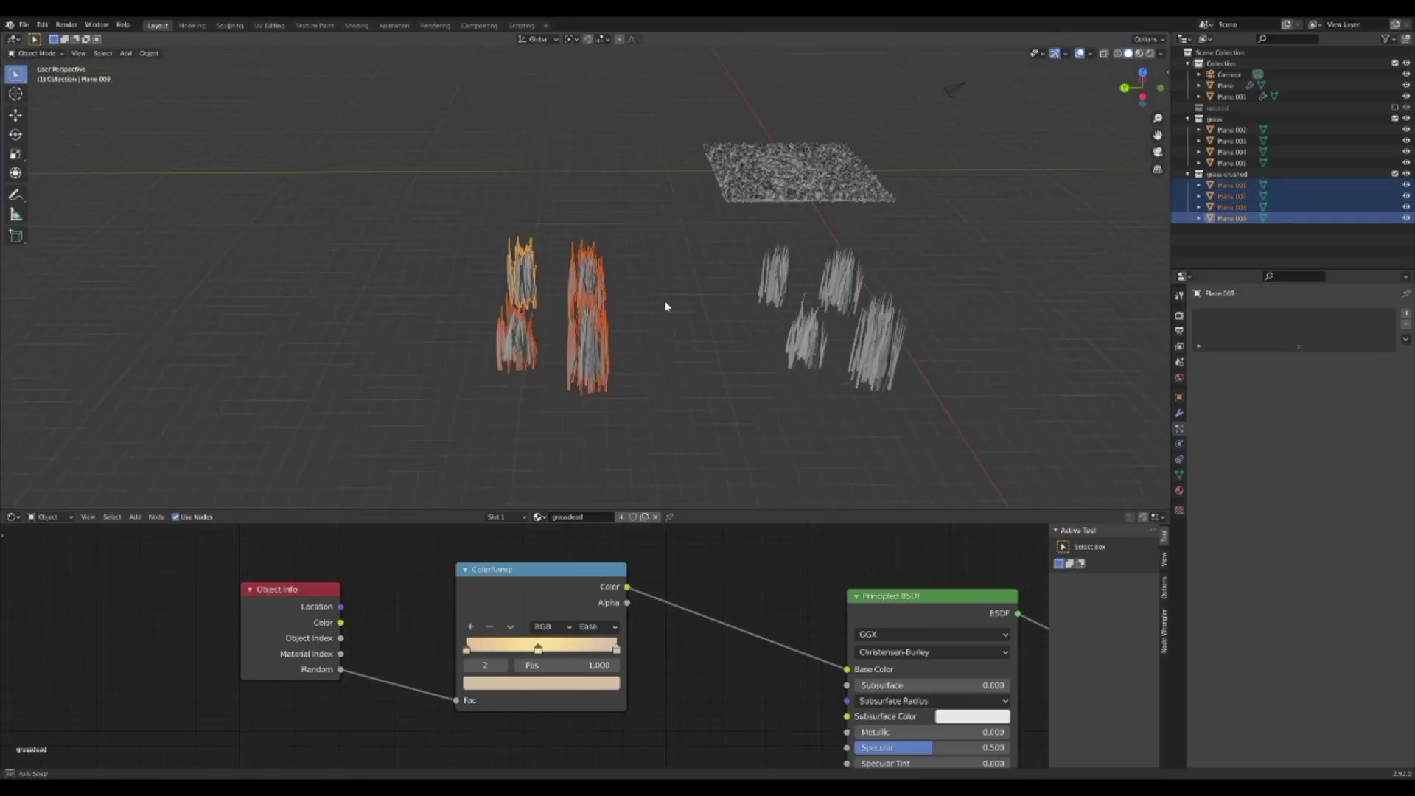
key("Tab")
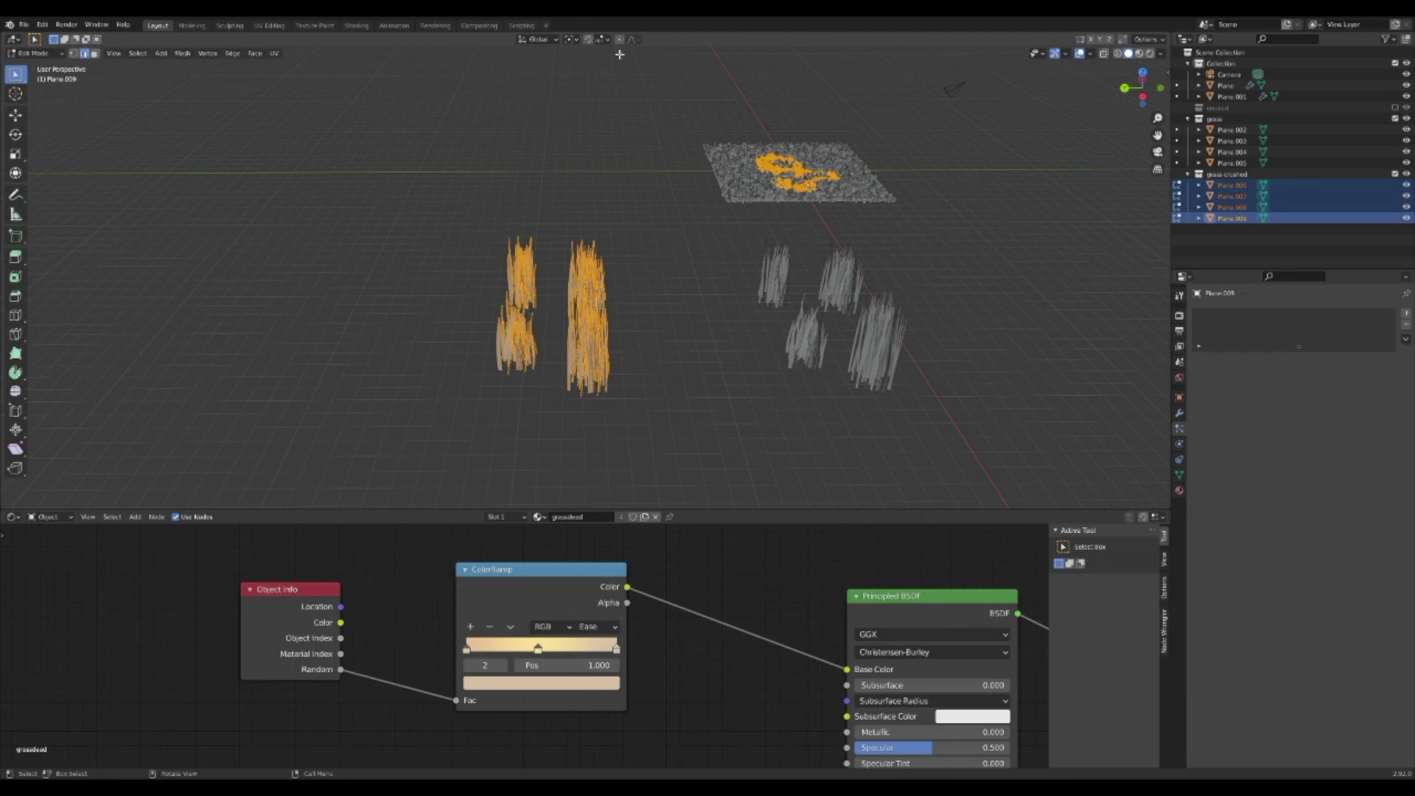
left_click(572, 40)
left_click(580, 76)
type("r90")
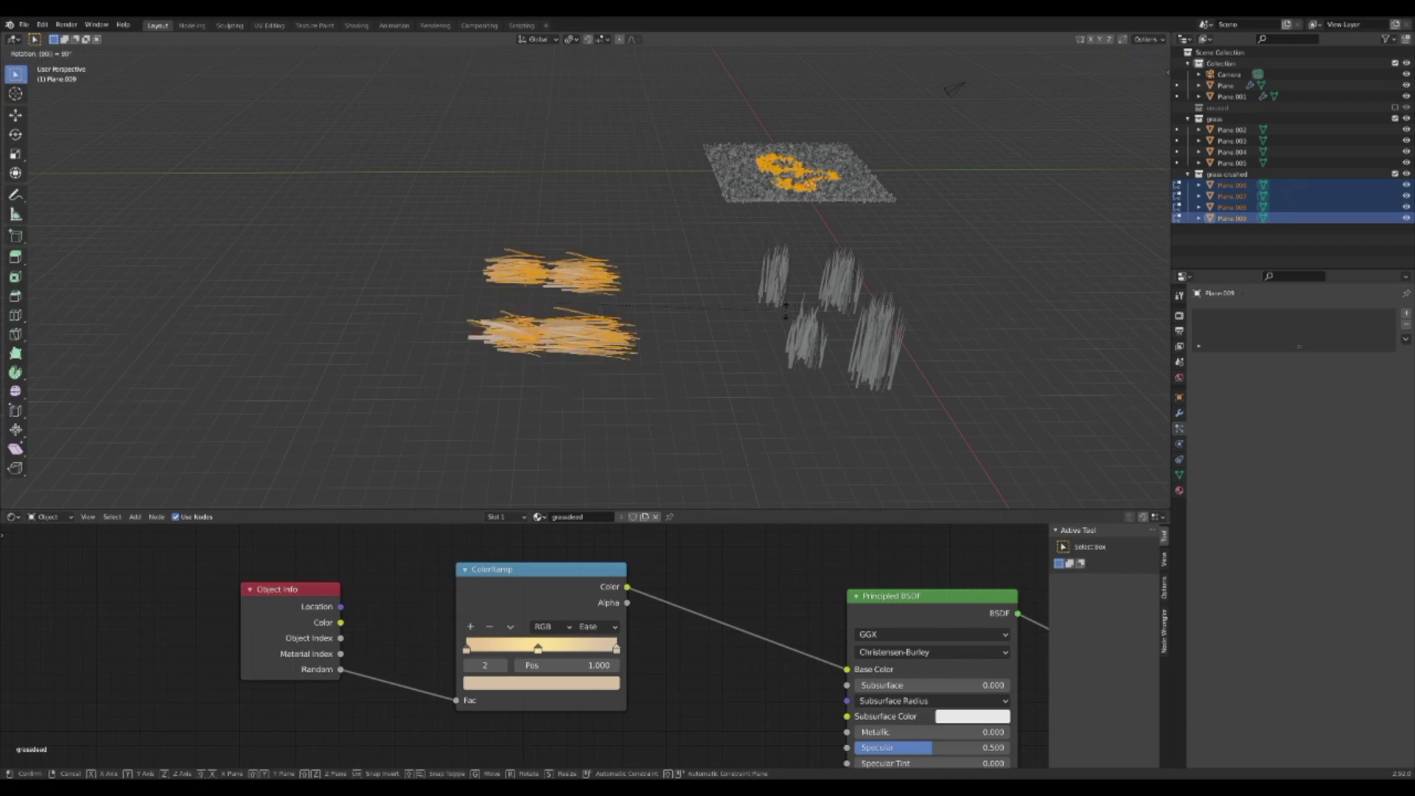
type("yx")
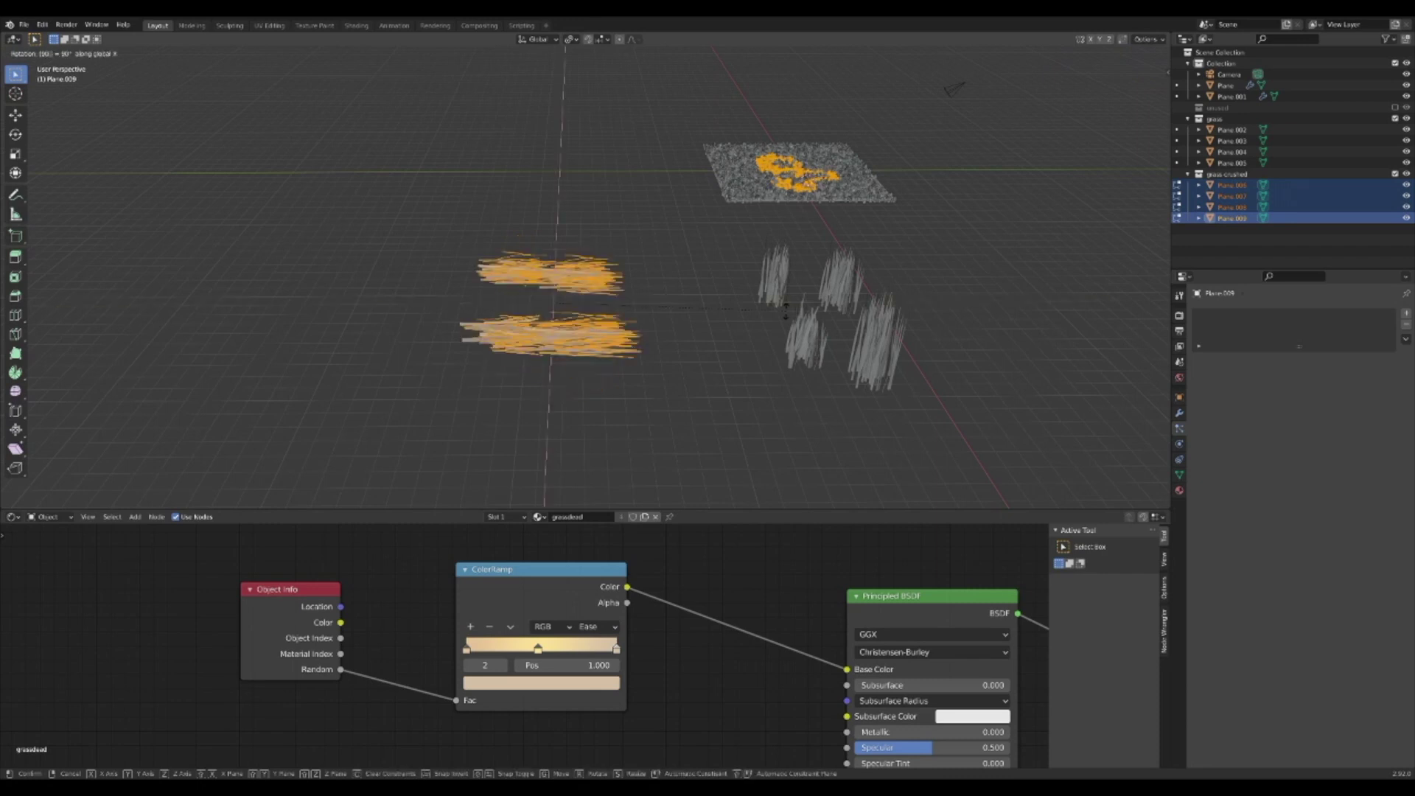
left_click(786, 311)
scroll(721, 309, "up", 4)
middle_click_drag(786, 311, 664, 306)
key("Tab")
scroll(837, 309, "down", 4)
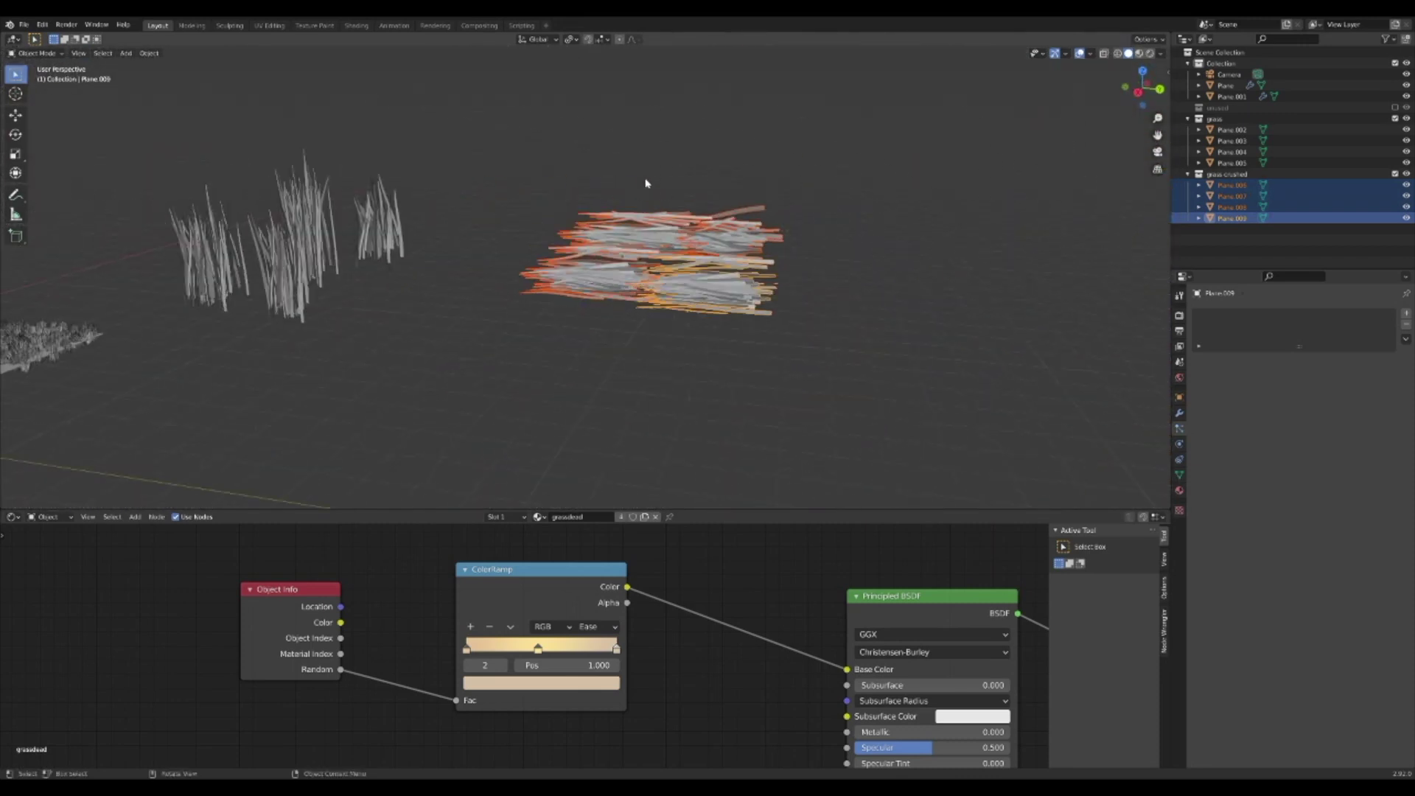
Flatten the geometry of the four laid-down clumps by scaling it along global Z around their bounding box center
key("Tab")
left_click(572, 39)
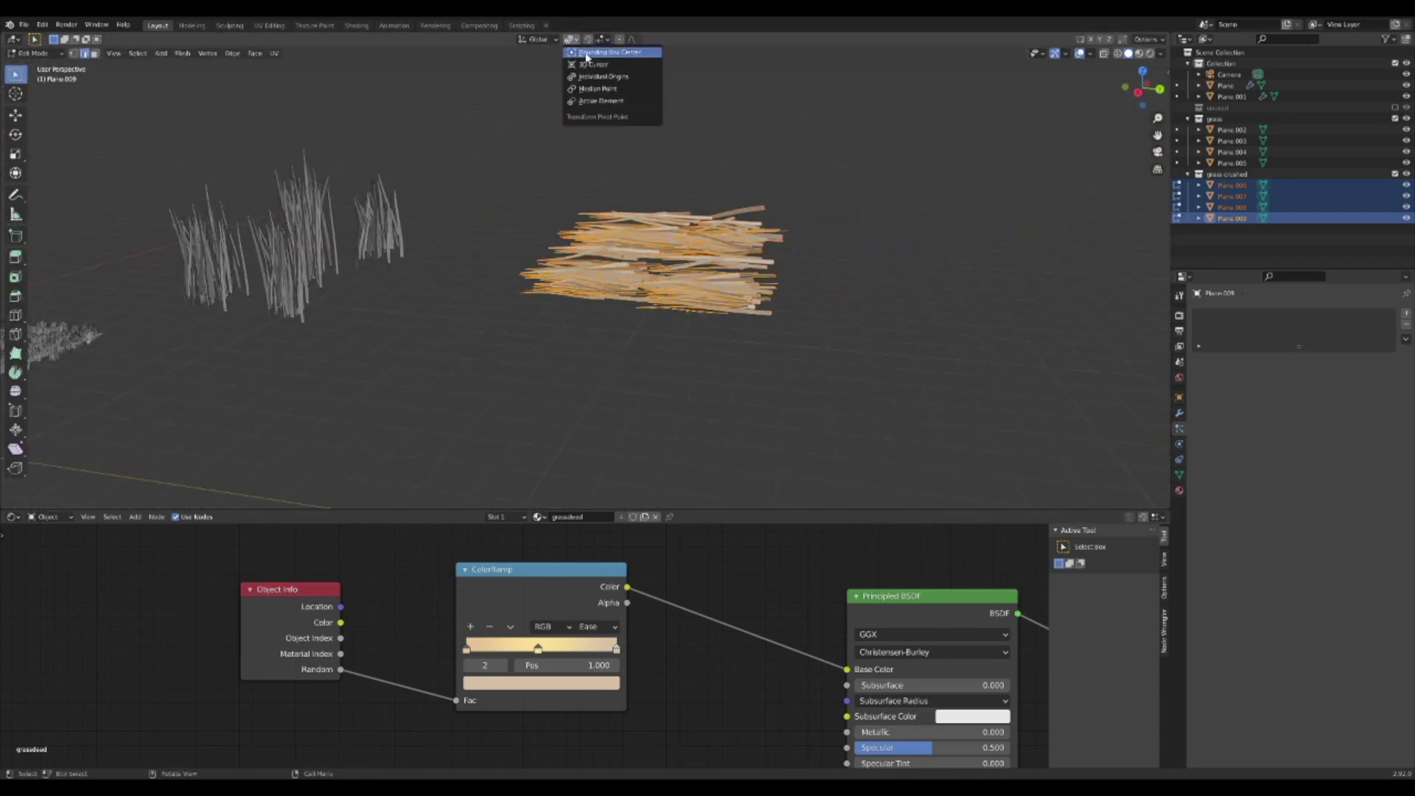
left_click(583, 64)
key("s")
key("z")
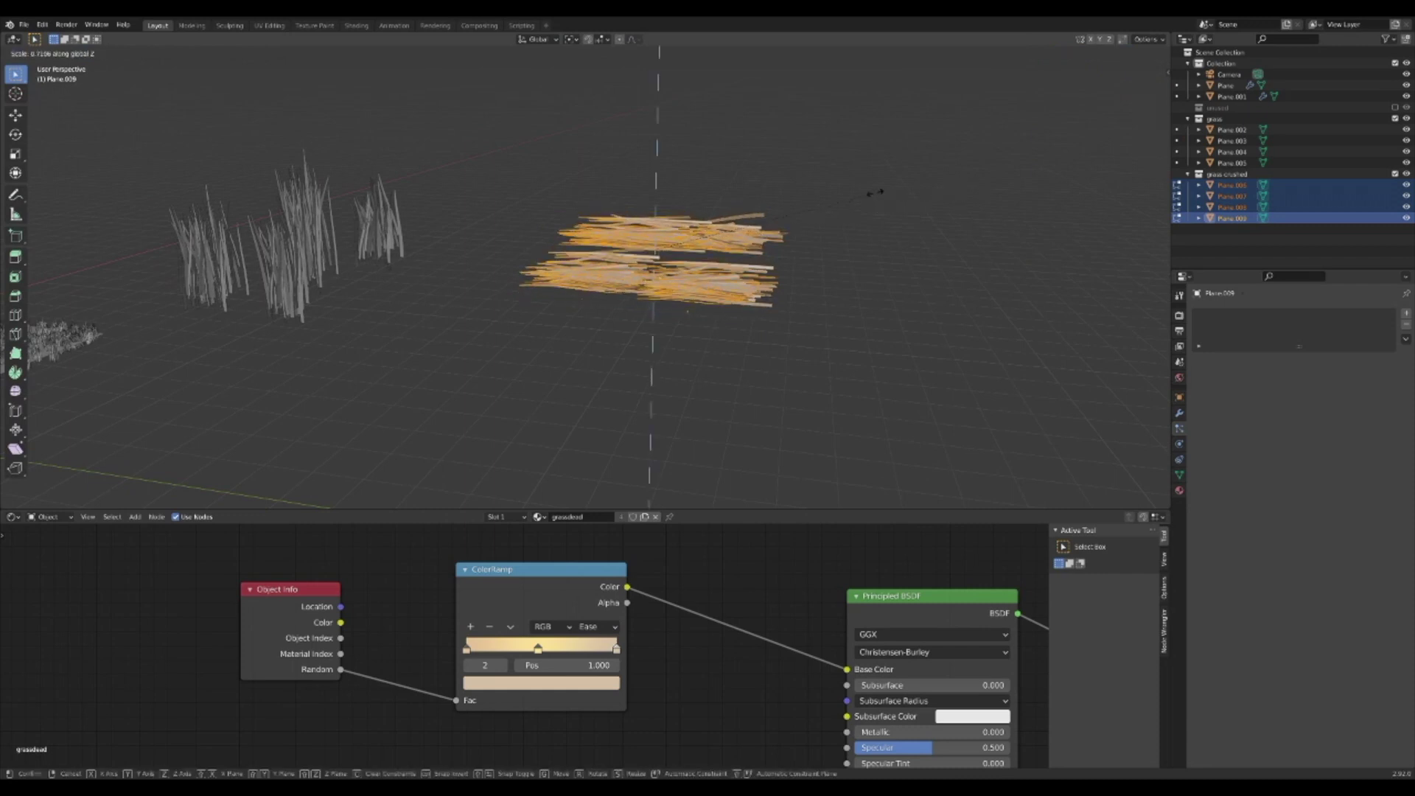
left_click(811, 195)
middle_click_drag(811, 195, 737, 184)
key("s")
key("z")
left_click(835, 199)
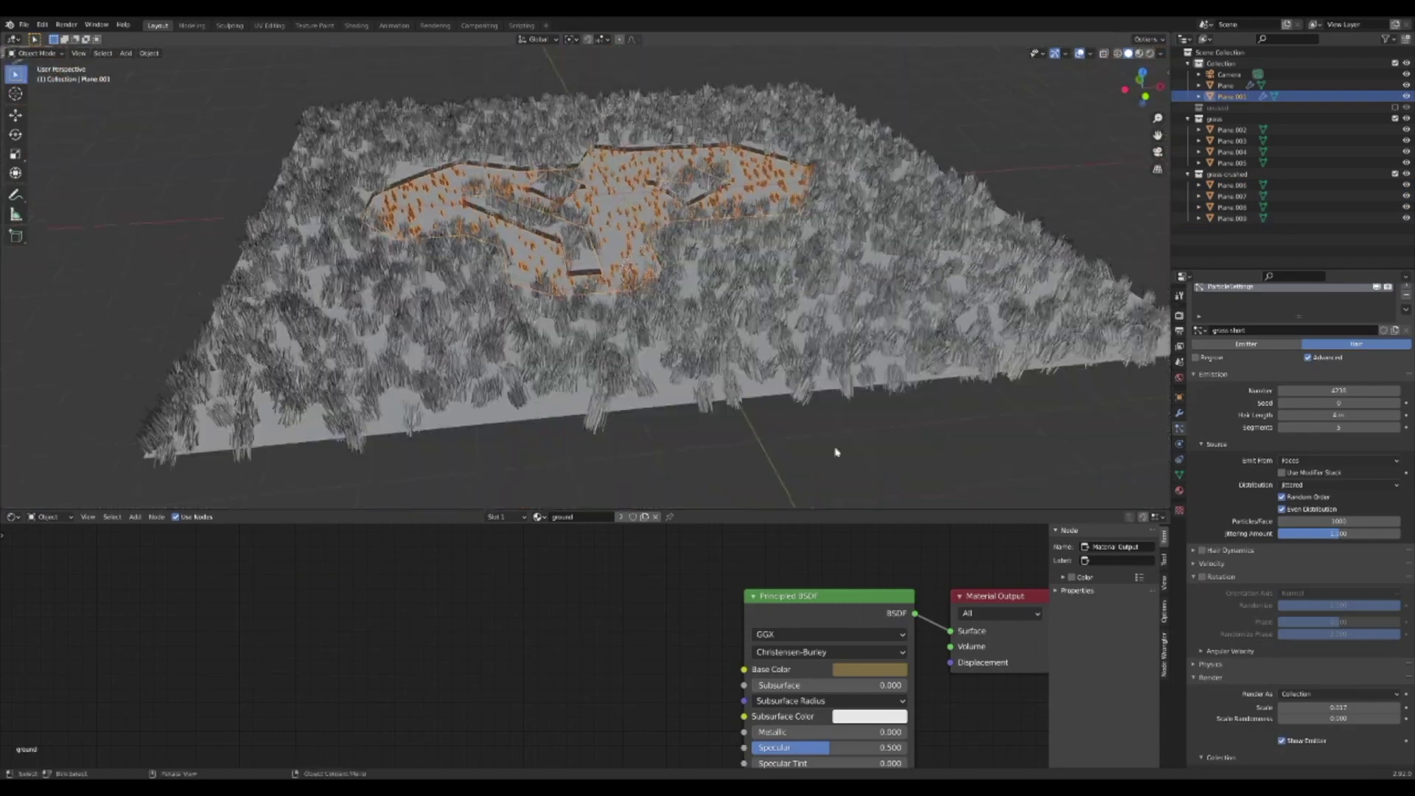
Enable rotation for the crushed-grass particles on the crop-circle pattern plane and set its Randomize to about 0.048
middle_click_drag(838, 452, 586, 284)
scroll(543, 282, "down", 6)
left_click(1202, 577)
left_click_drag(1350, 607, 1227, 606)
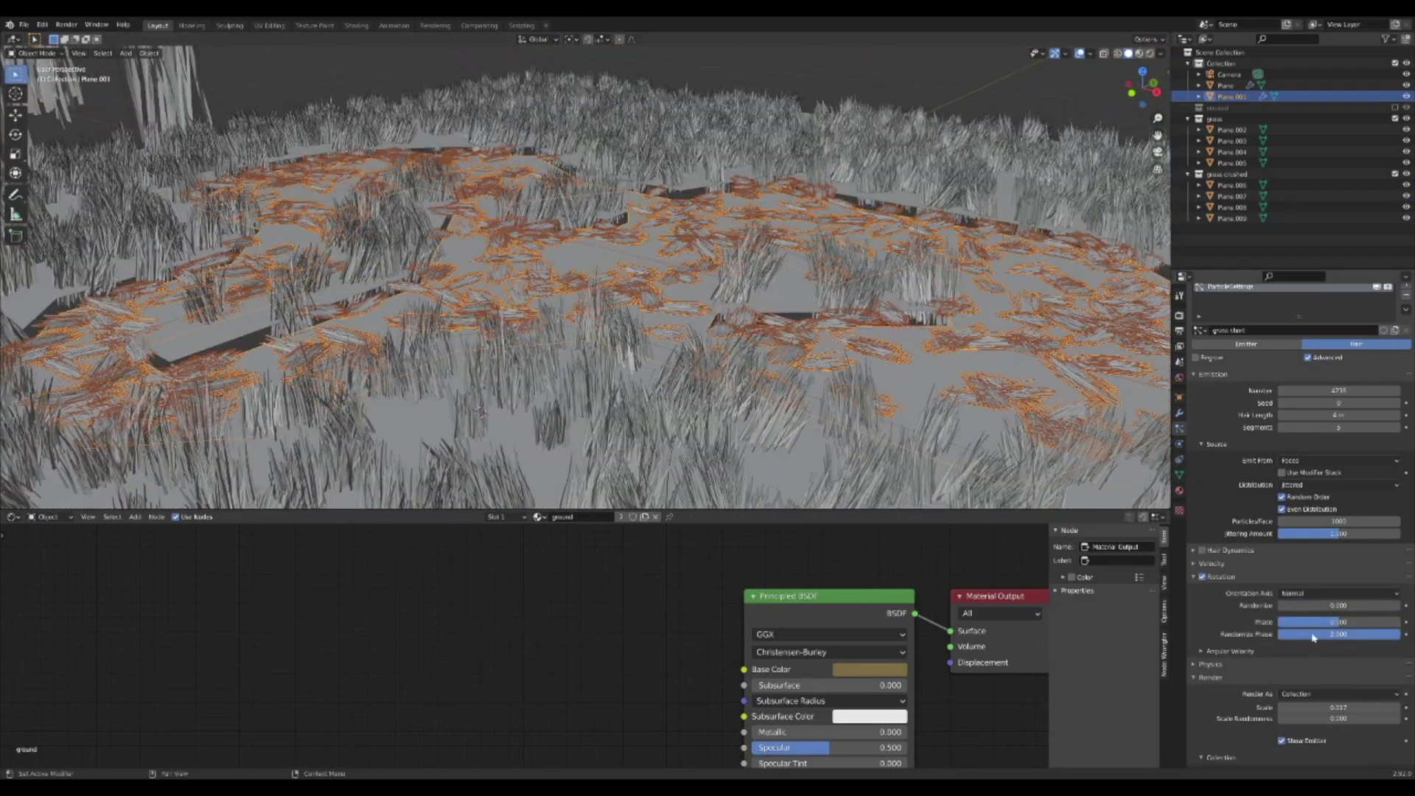
middle_click_drag(719, 277, 804, 252)
scroll(789, 285, "up", 5)
left_click_drag(1303, 607, 1317, 607)
scroll(869, 351, "down", 6)
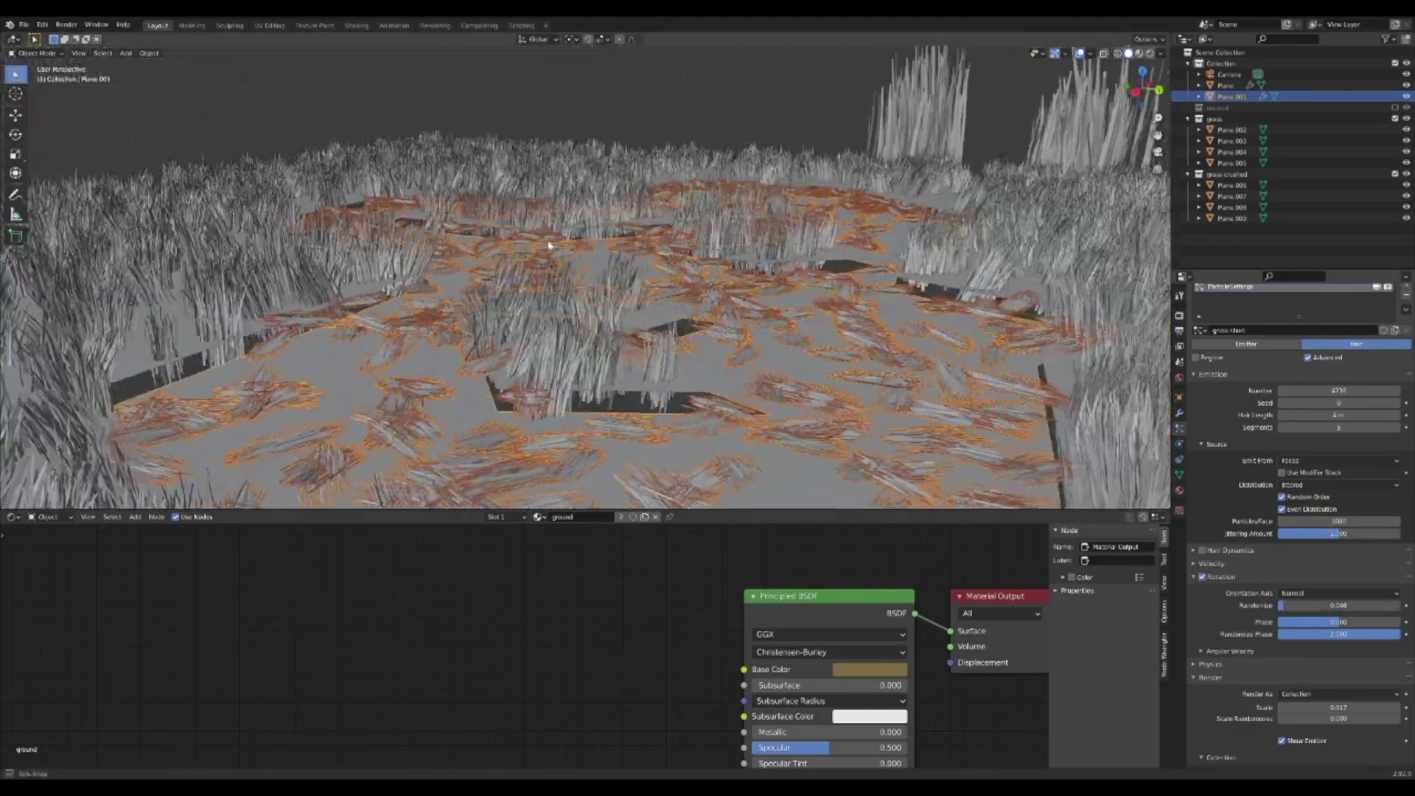